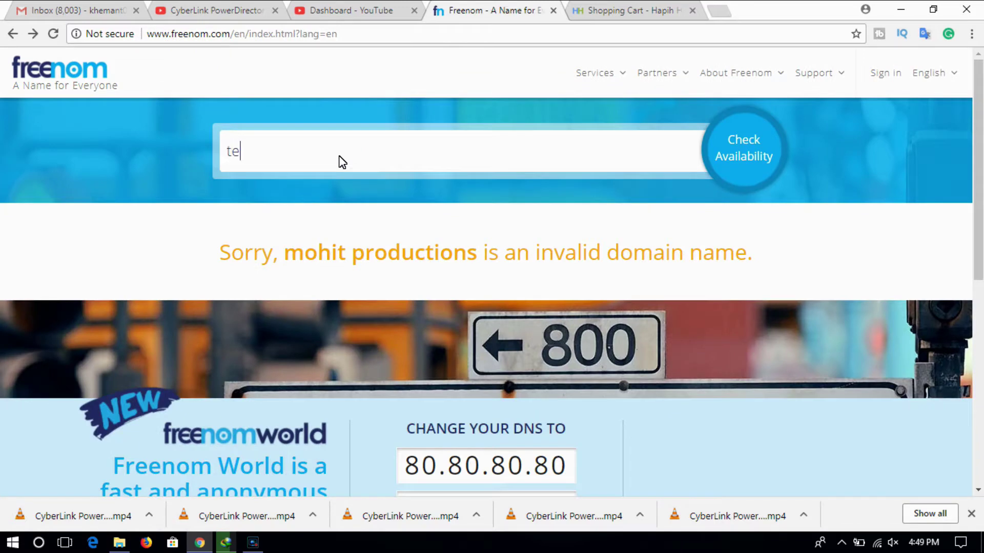
- Search Freenom for 'technicalmohit' and add technicalmohit.tk to the cart
text(almohit)
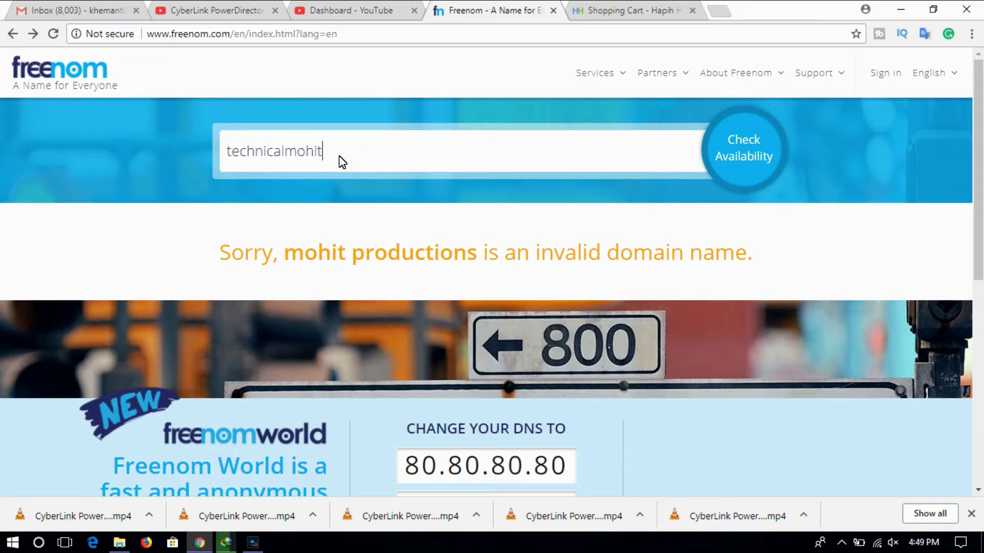
click(733, 149)
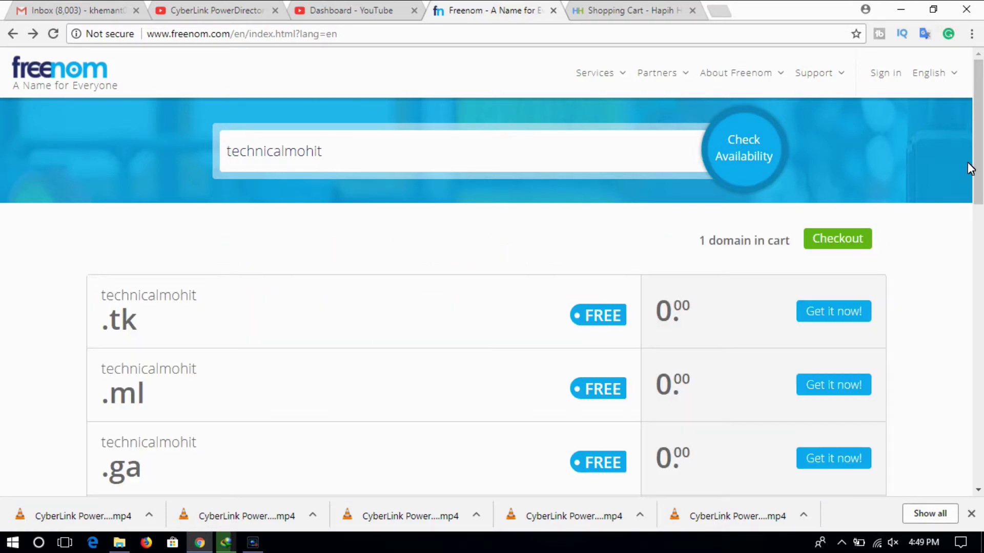
drag(977, 133, 977, 155)
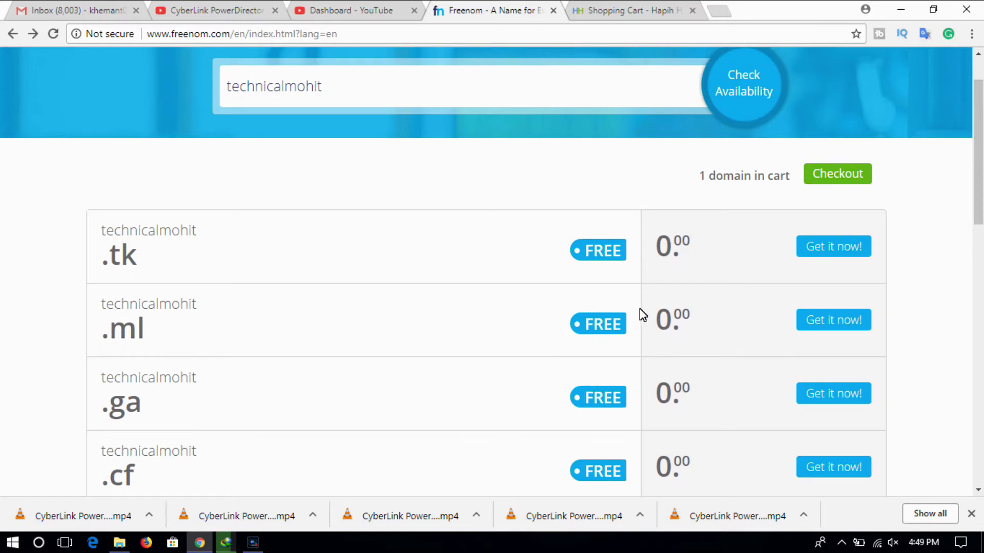
click(820, 248)
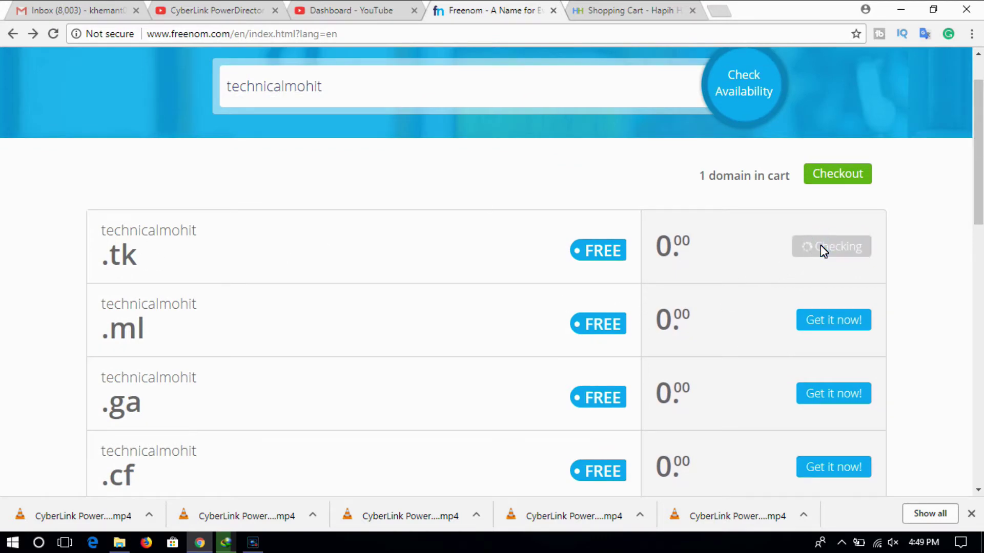
- Check out the cart holding technicalmohit.tk and gdgfgf.tk
scroll(950, 180, down, 6)
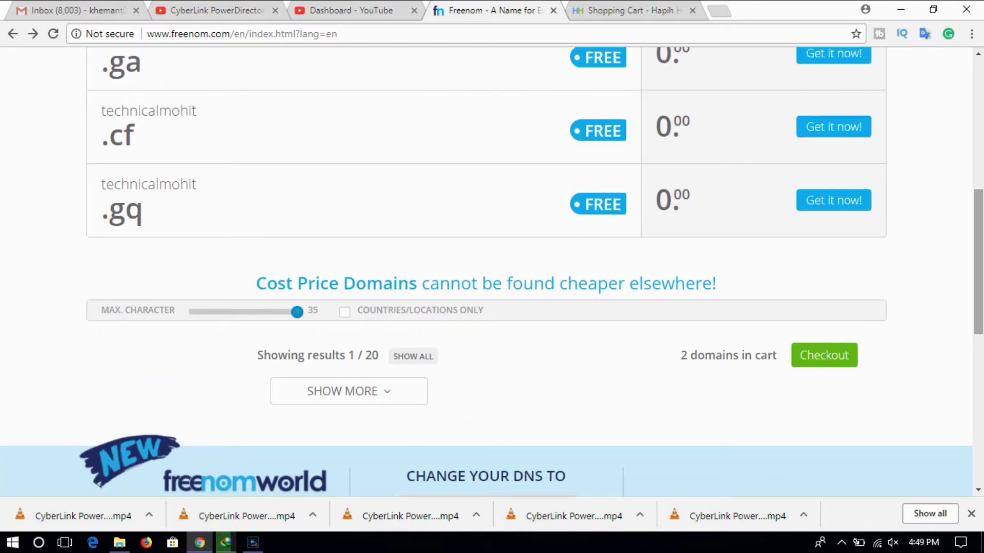
scroll(979, 135, up, 6)
drag(980, 136, 890, 258)
click(837, 288)
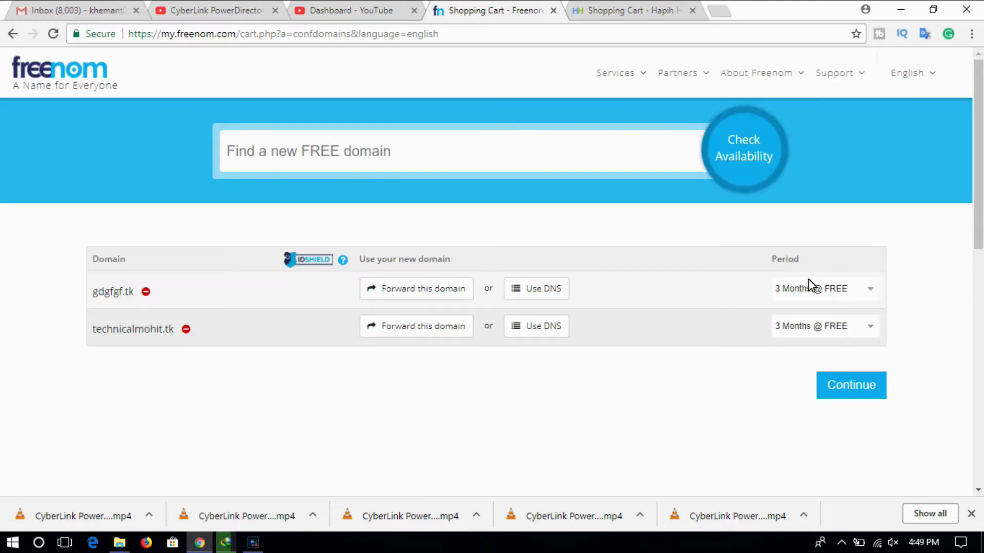
- Set the technicalmohit.tk registration period to 12 Months @ FREE
click(801, 326)
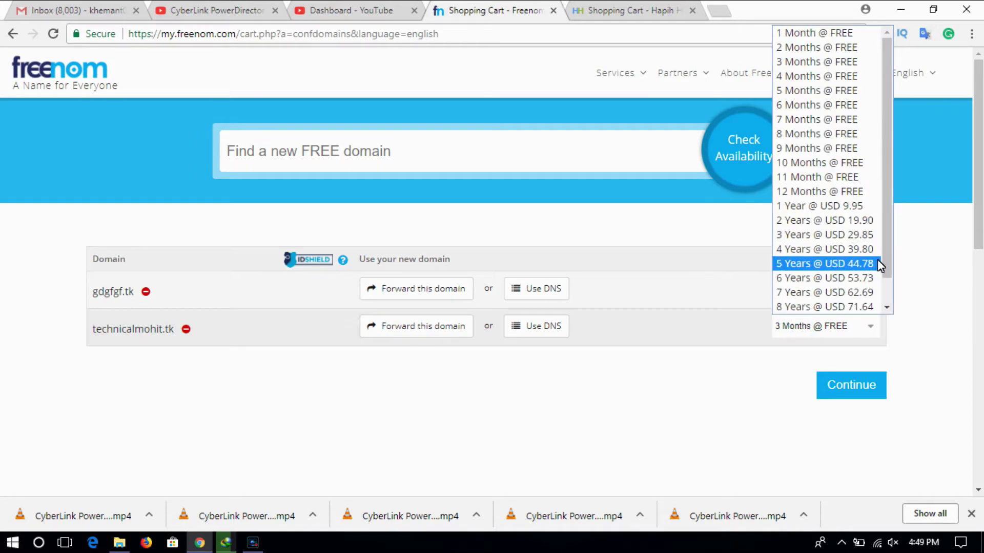
click(852, 193)
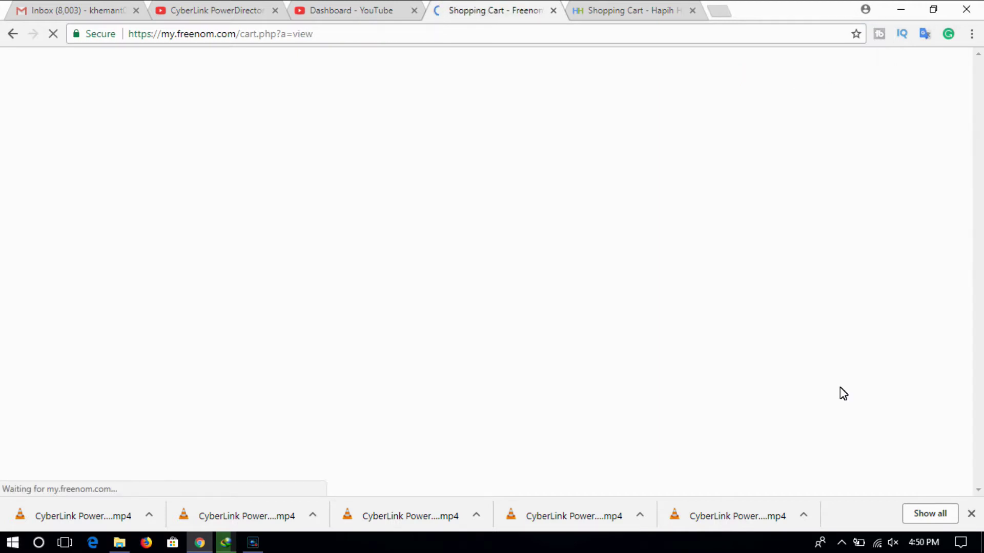
- Enter the account e-mail address, request verification, and open the verified checkout tab
click(980, 259)
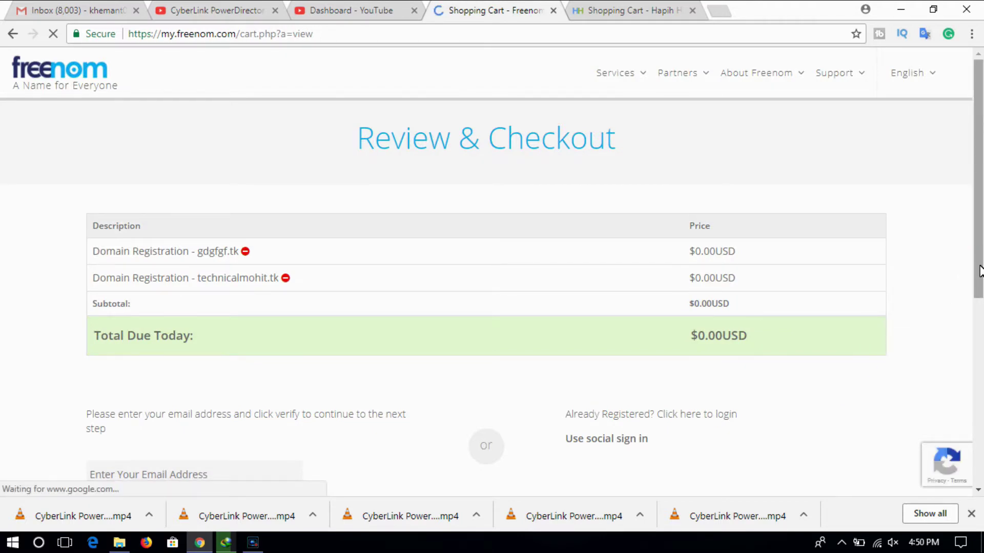
scroll(980, 269, down, 2)
scroll(980, 276, down, 1)
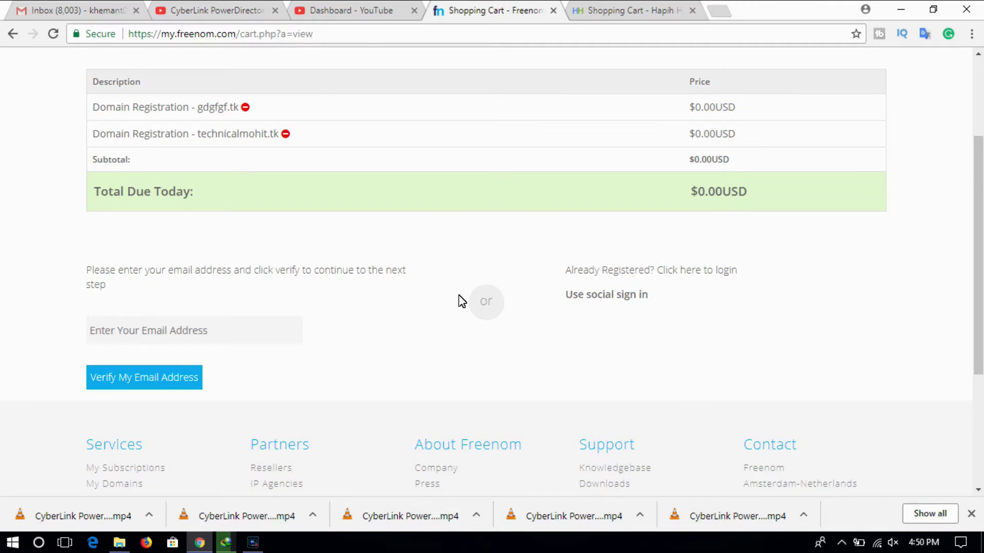
click(194, 335)
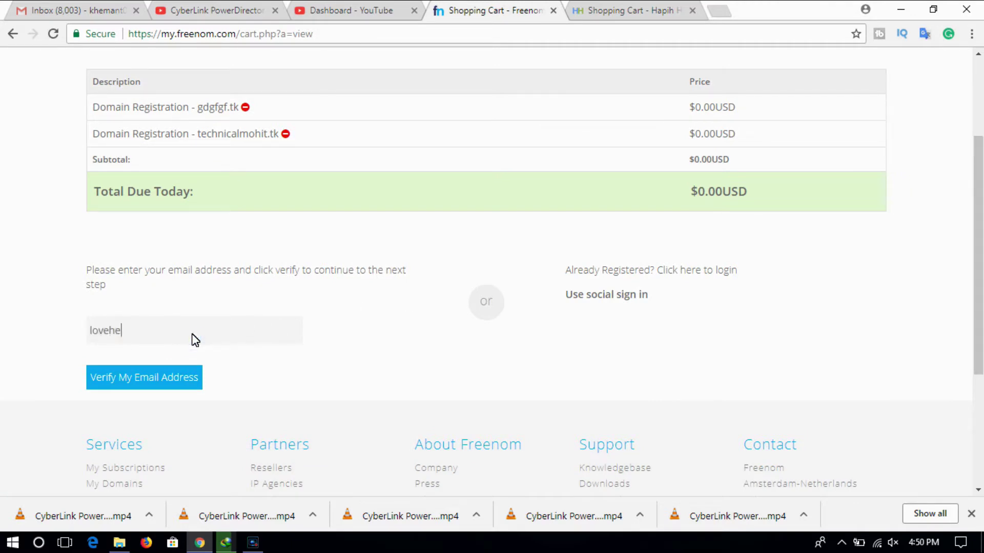
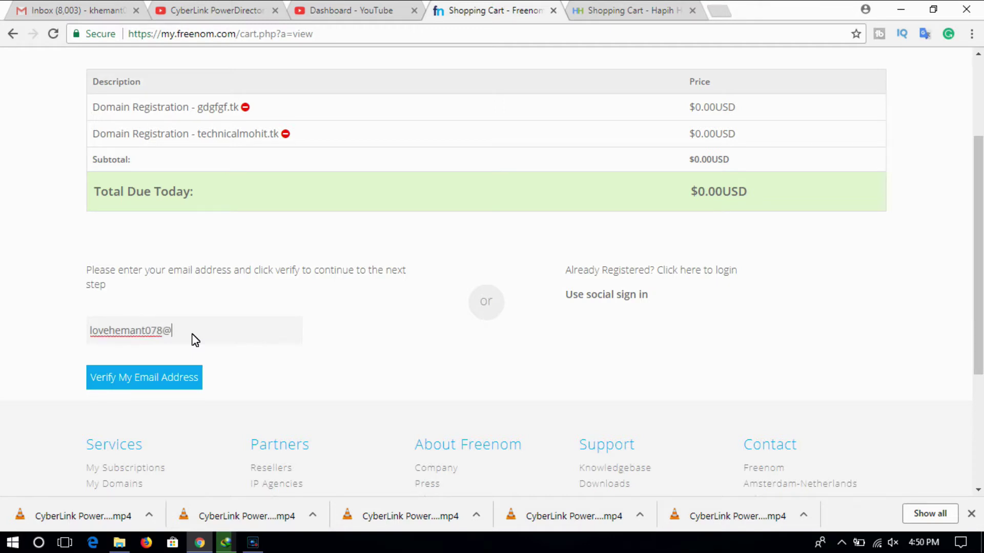
click(170, 374)
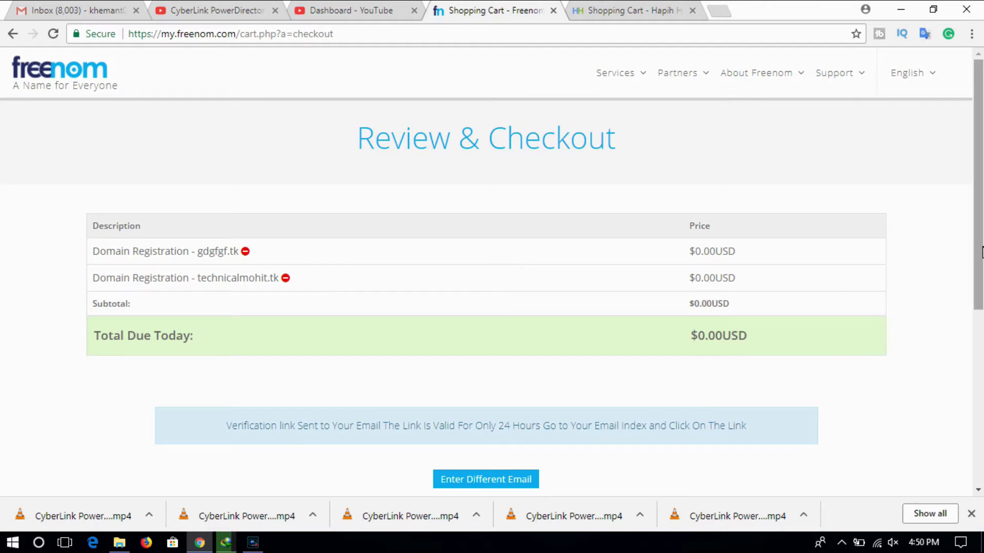
scroll(978, 250, down, 1)
scroll(979, 250, down, 1)
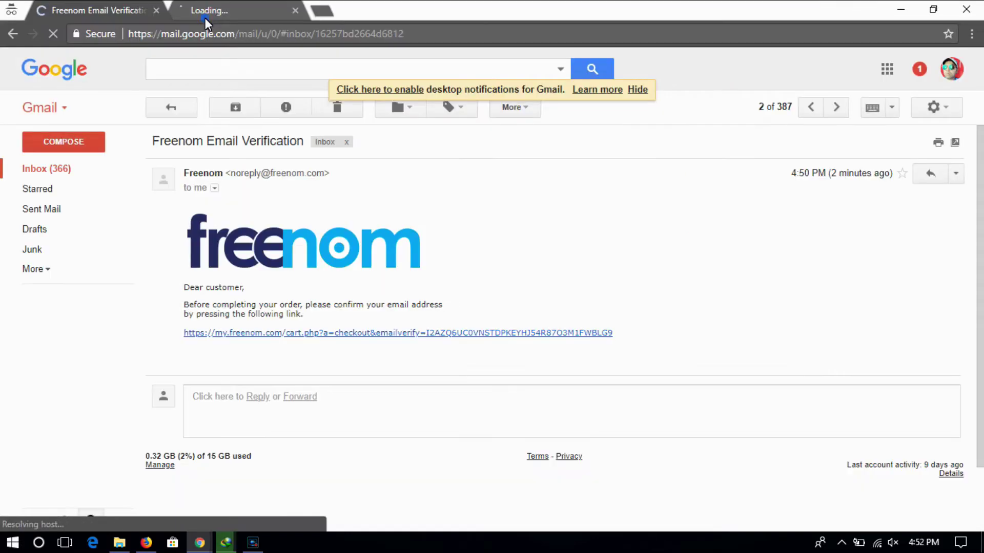
click(205, 17)
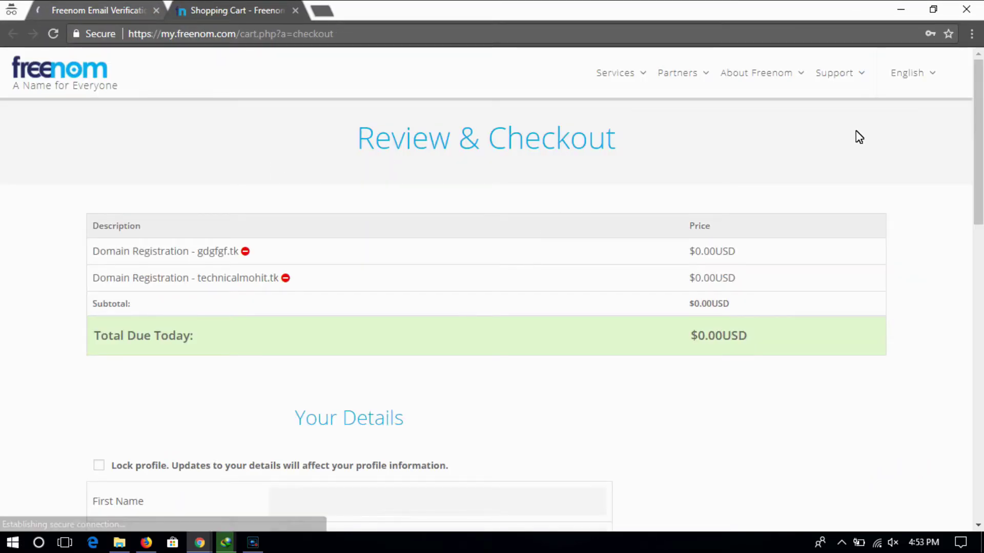
- Fill in Your Details and complete the free technicalmohit.tk order
scroll(491, 289, down, 5)
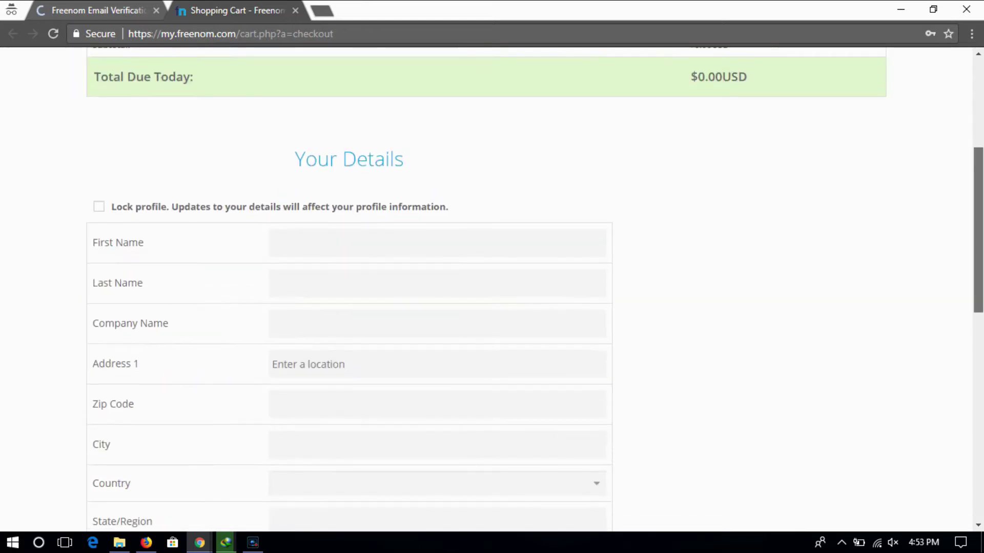
scroll(491, 289, down, 7)
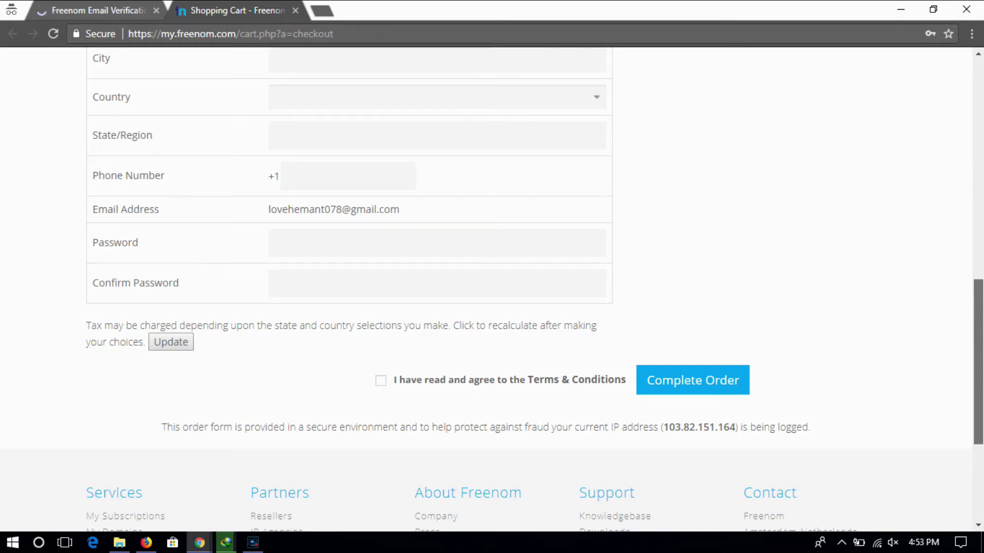
drag(979, 307, 978, 211)
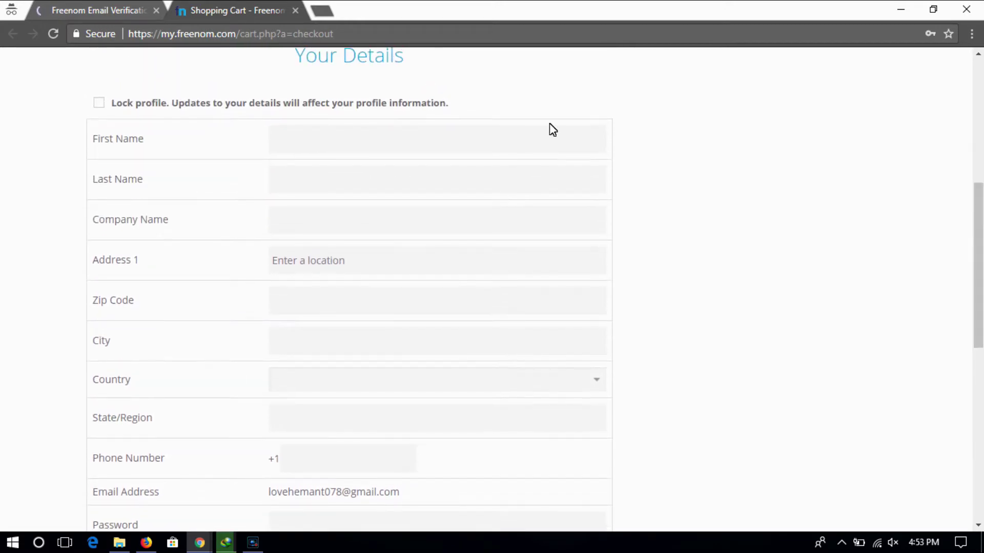
click(335, 139)
click(687, 441)
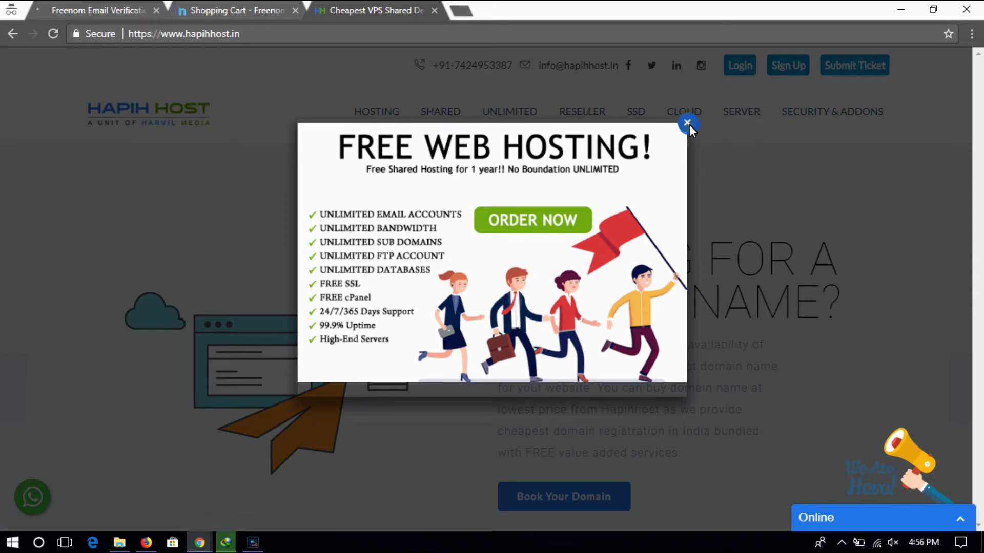
- Dismiss the Hapih Host free hosting popup and scroll down to Quick Links
click(687, 124)
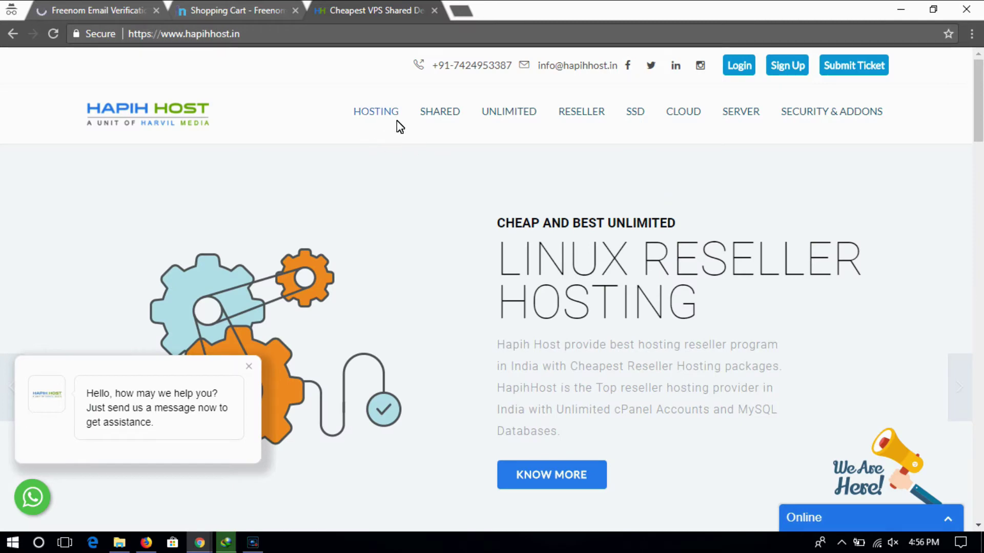
mouse_move(596, 119)
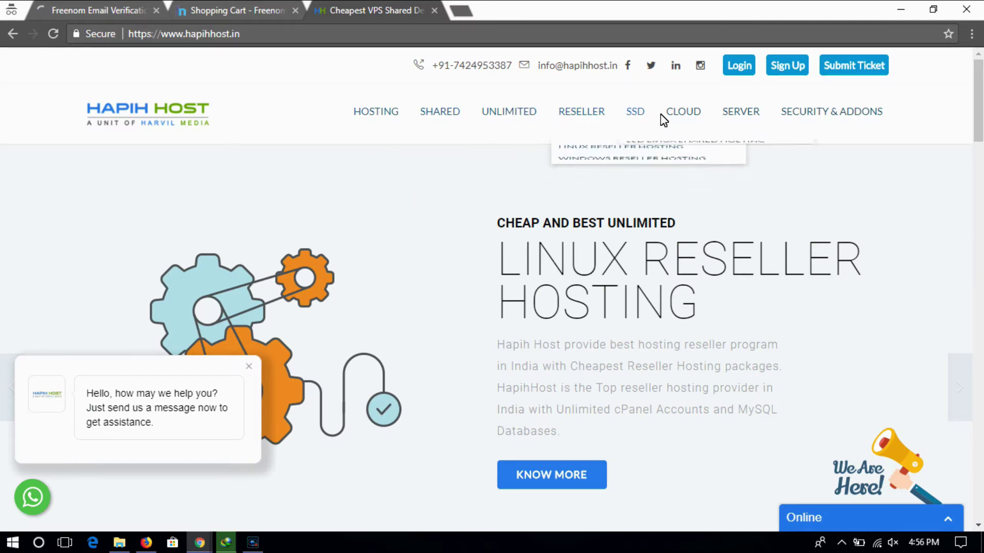
mouse_move(852, 123)
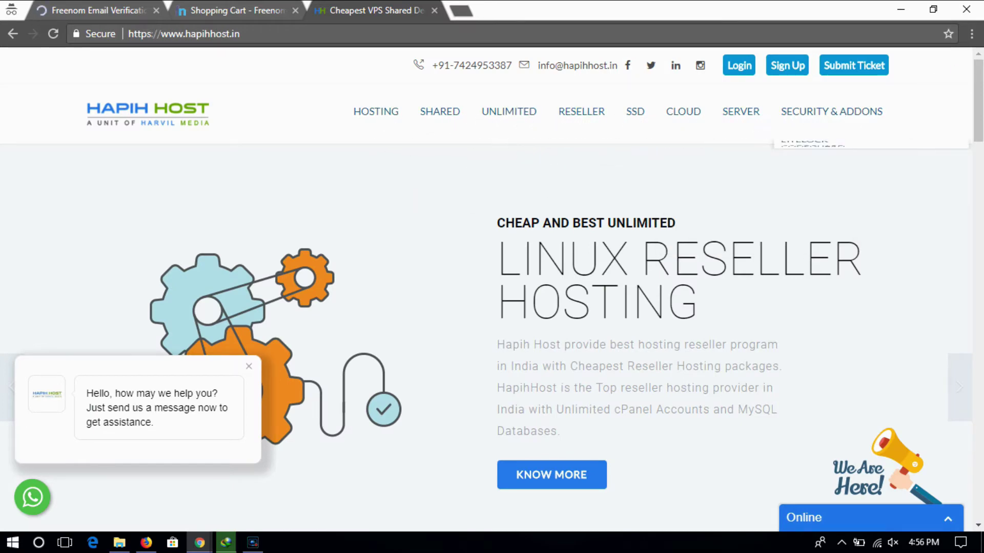
scroll(492, 307, down, 3)
scroll(492, 317, down, 15)
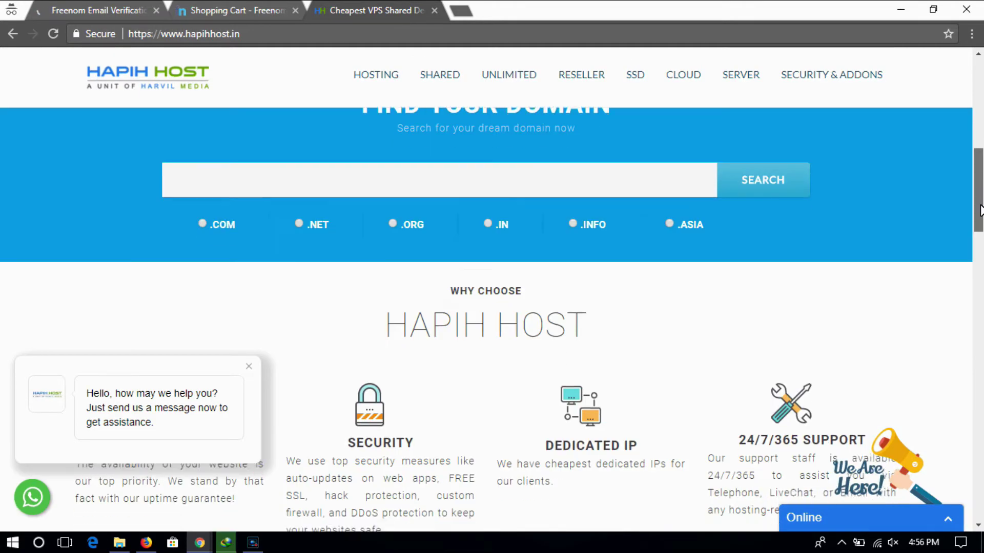
scroll(491, 318, down, 20)
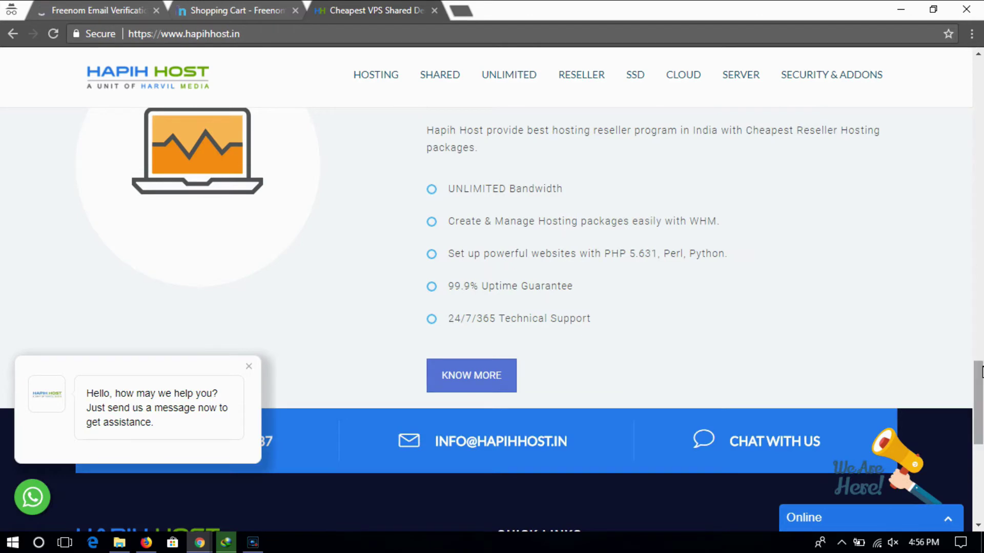
scroll(982, 380, down, 4)
scroll(735, 439, up, 1)
scroll(736, 439, down, 3)
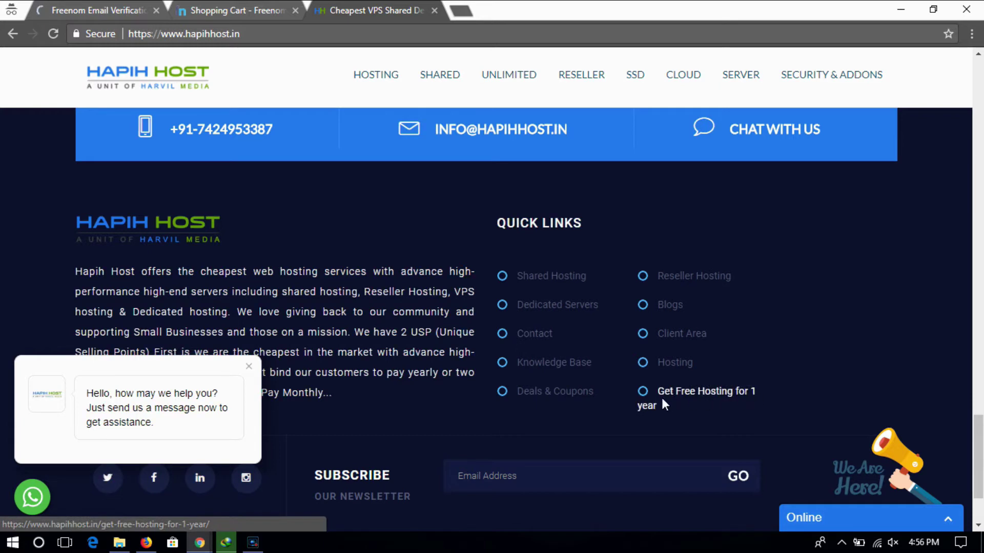
- Open the Get Free Hosting for 1 year offer and pick the FREE500 plan
click(641, 395)
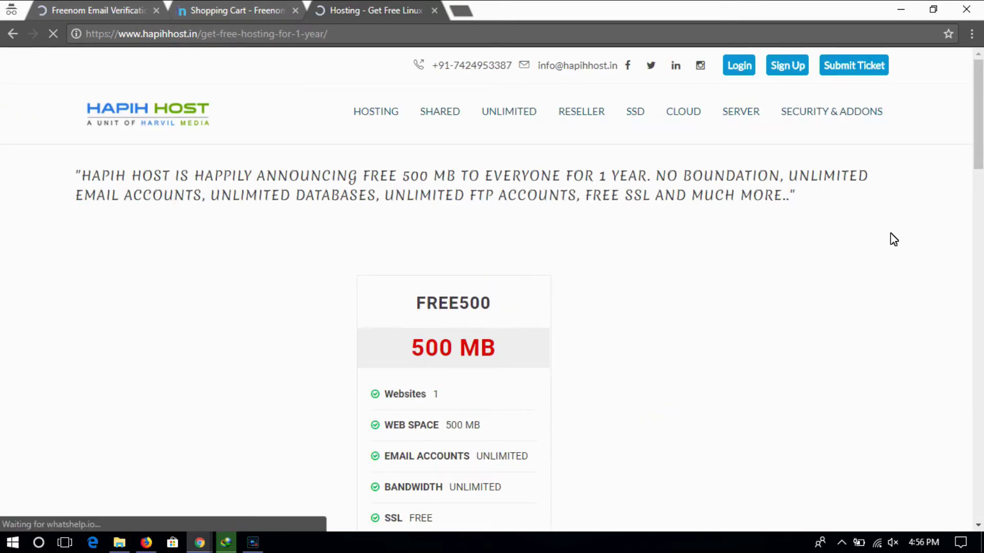
scroll(510, 173, down, 3)
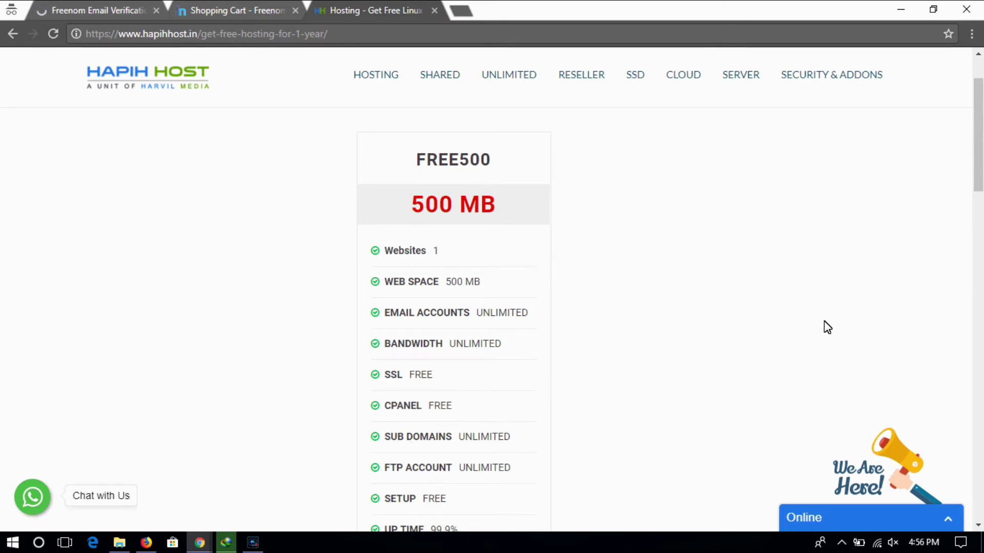
drag(980, 181, 979, 235)
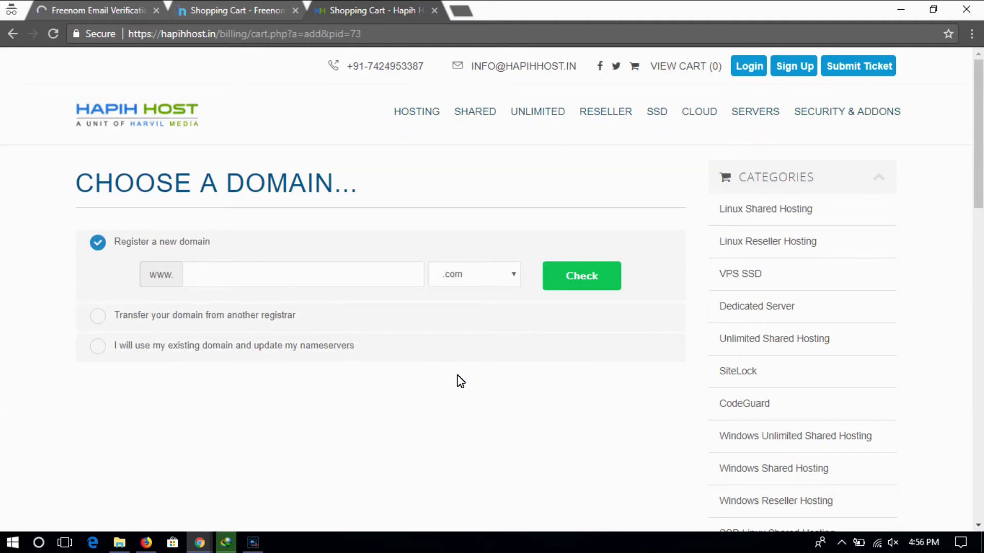
- Use existing domain technicalmohit with extension tk for FREE500 and continue to the cart
click(109, 348)
click(209, 337)
text(technicalmohit)
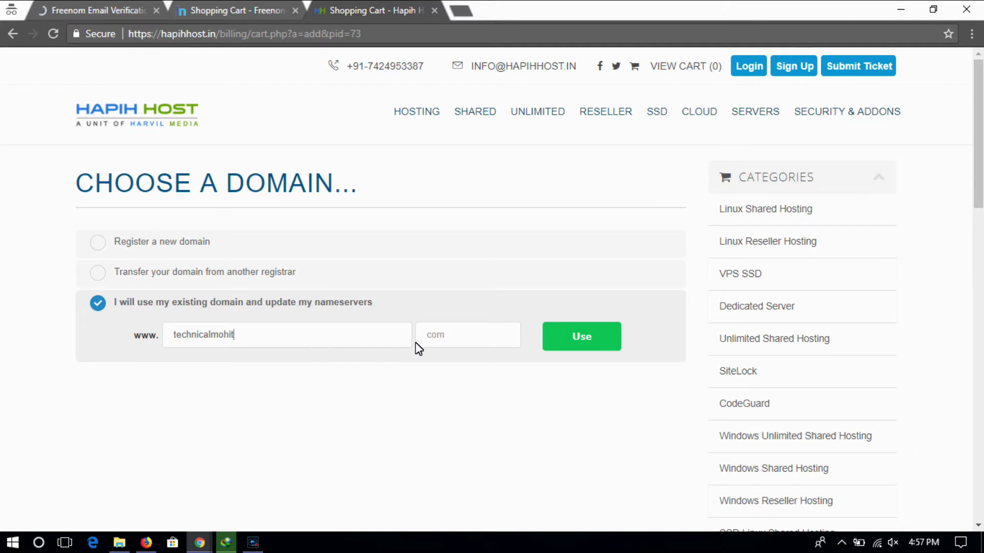
click(434, 343)
text(tk)
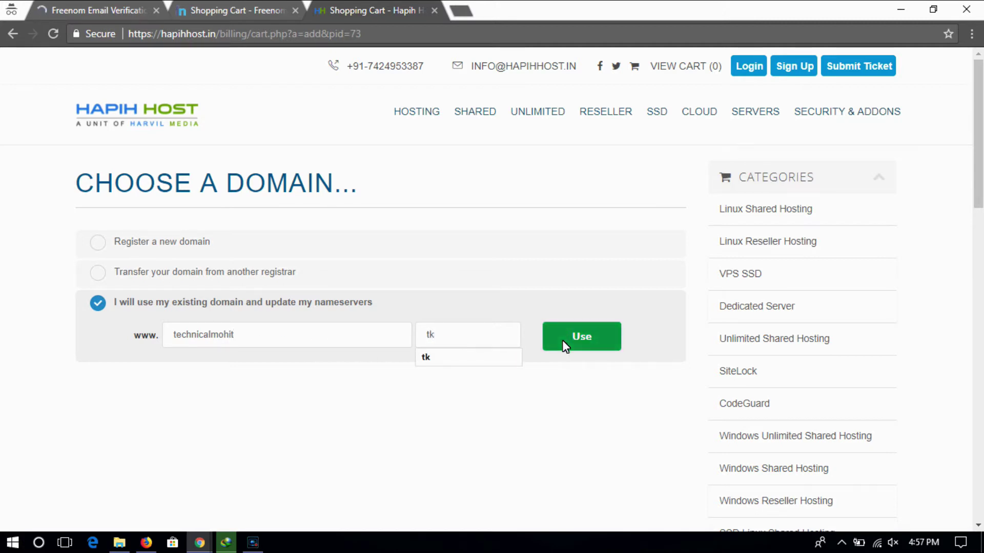
click(564, 339)
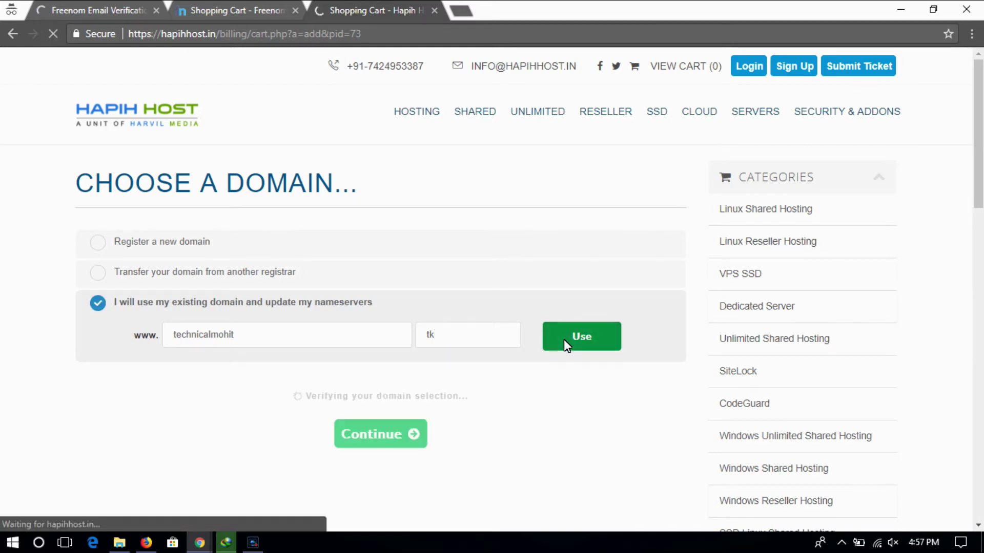
click(384, 437)
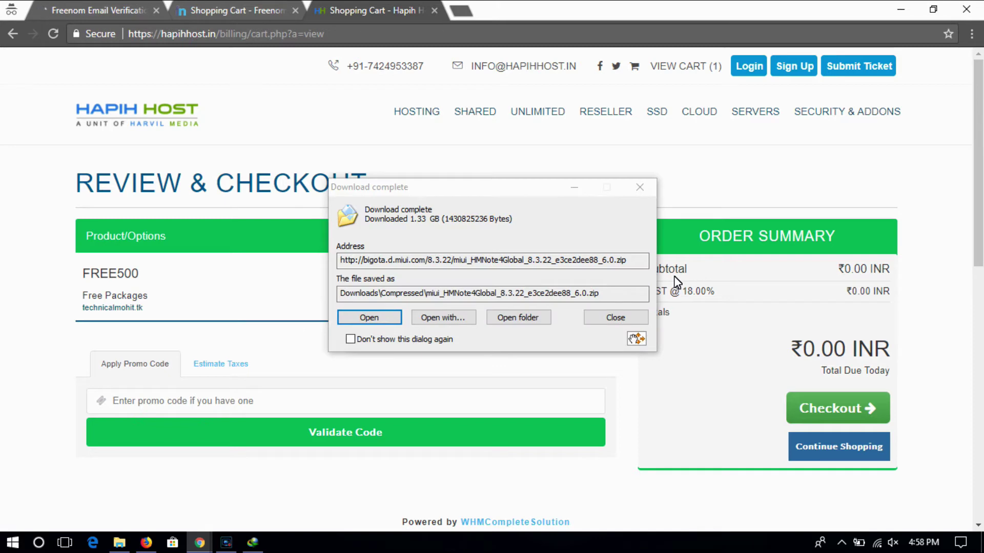
- Dismiss the download notices and check out the ₹0.00 FREE500 hosting order
click(639, 195)
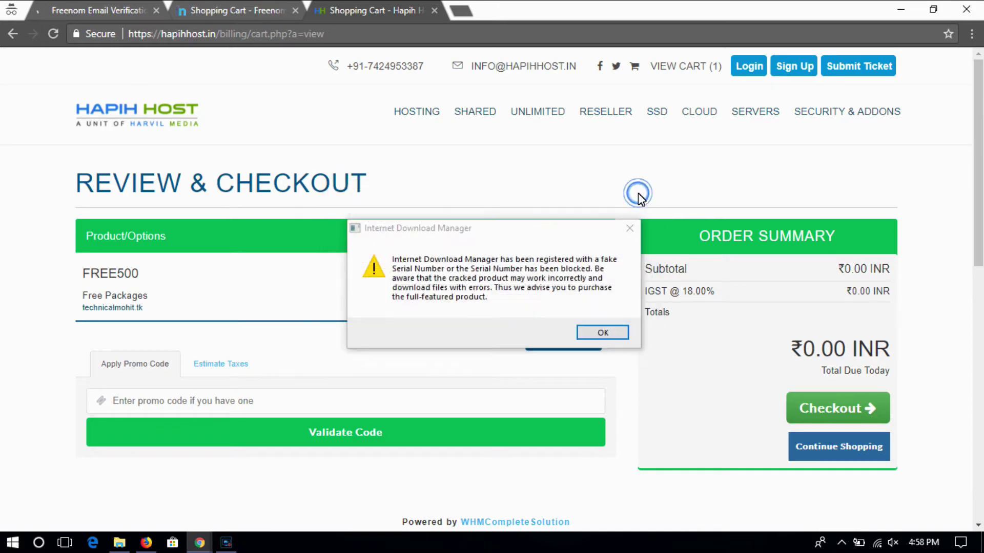
click(626, 230)
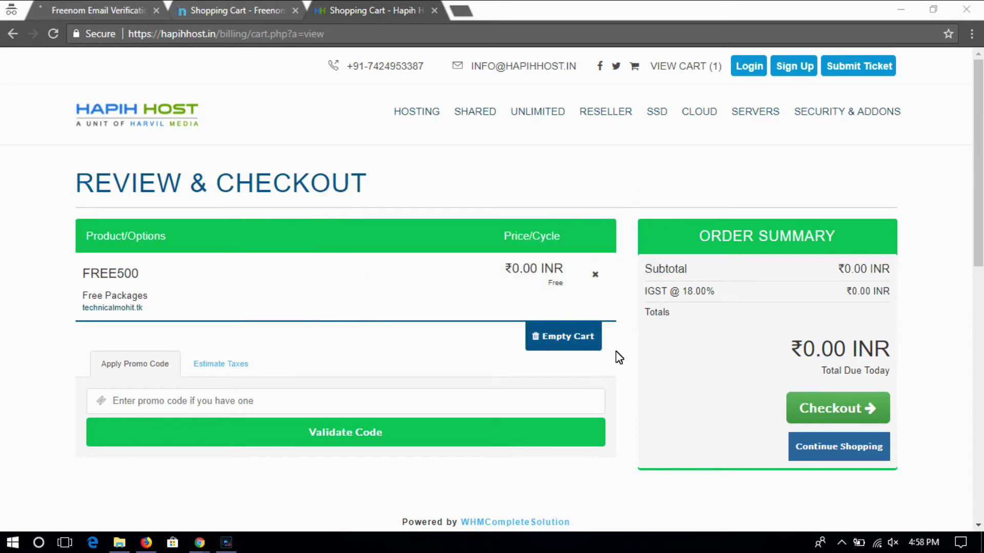
click(828, 409)
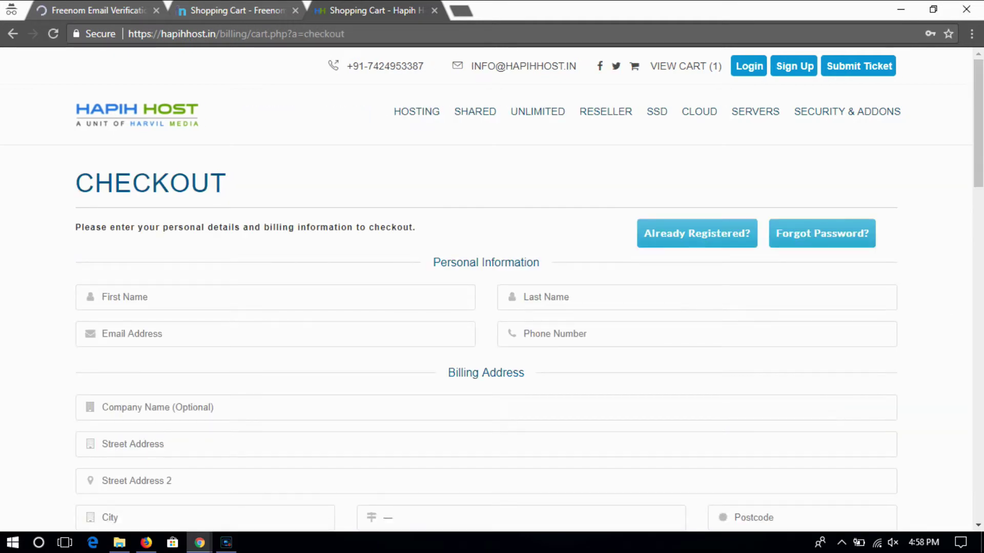
scroll(978, 147, down, 3)
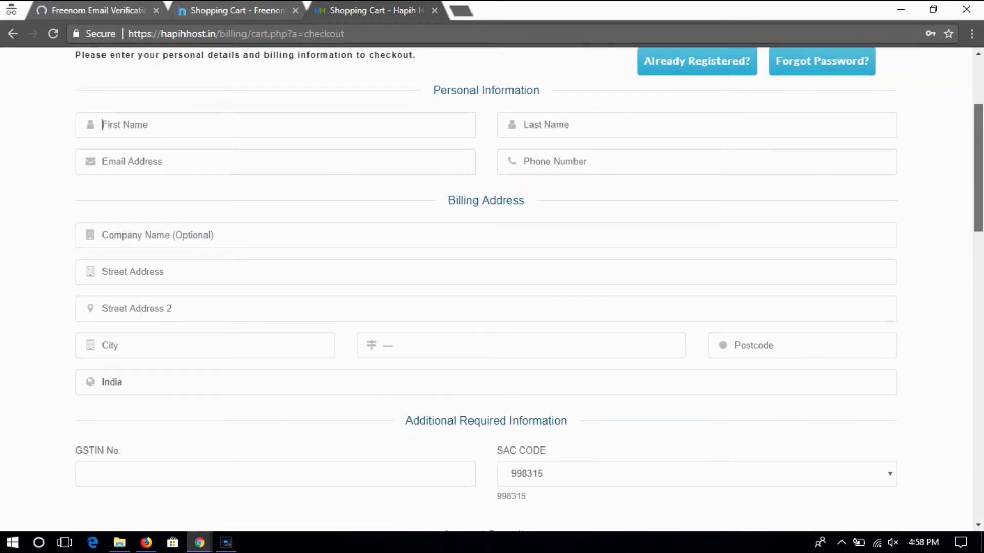
scroll(485, 287, down, 4)
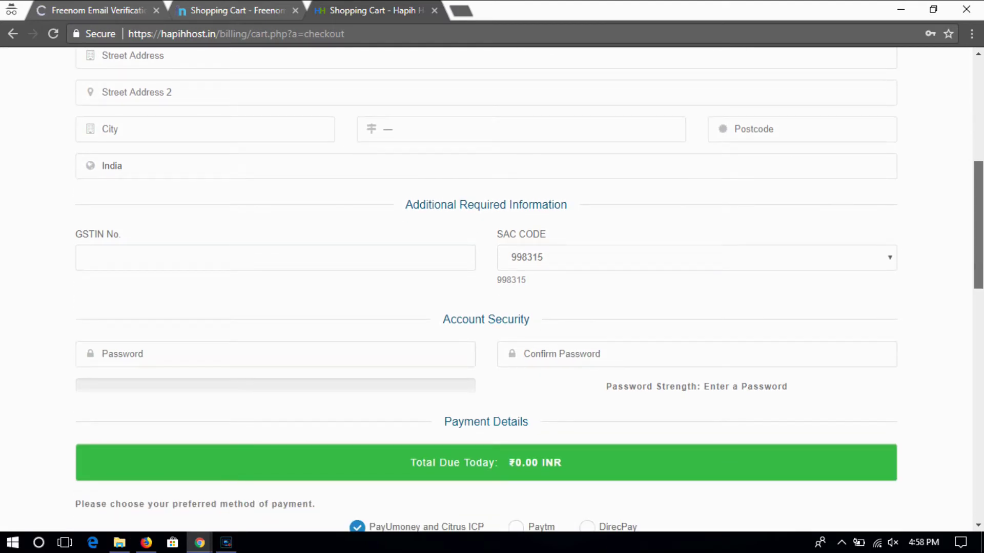
scroll(491, 287, up, 6)
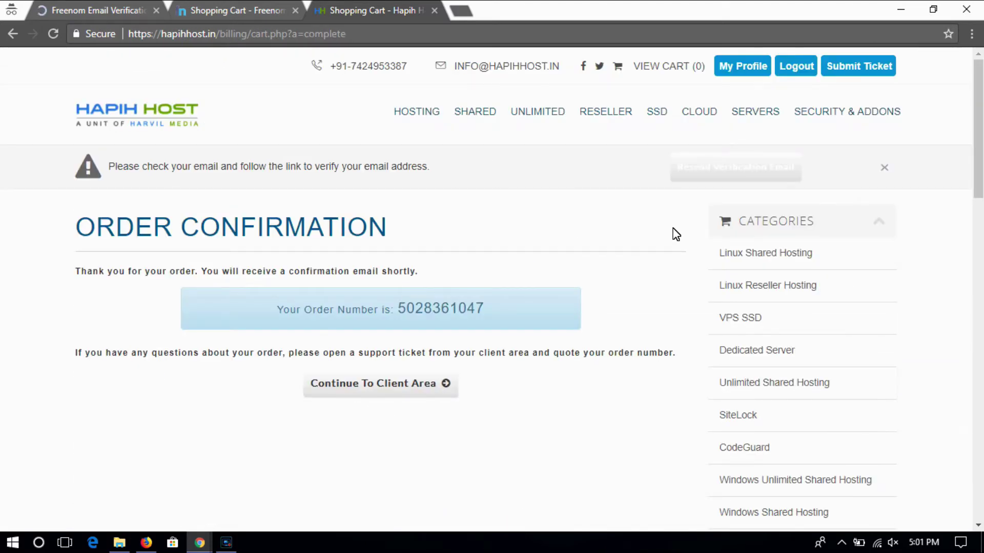
scroll(978, 169, down, 1)
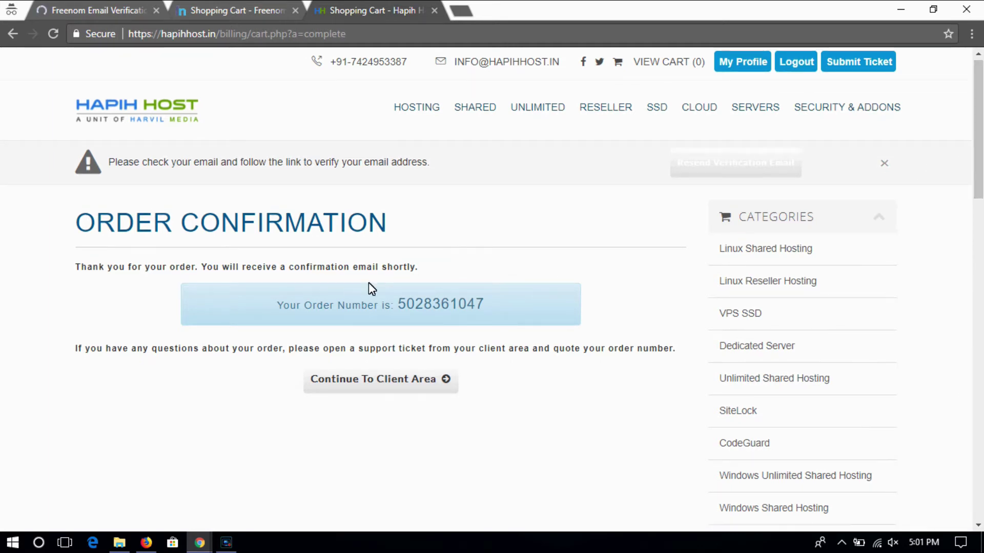
click(128, 11)
- Go to Services > My Domains and manage technicalmohit.tk
click(56, 169)
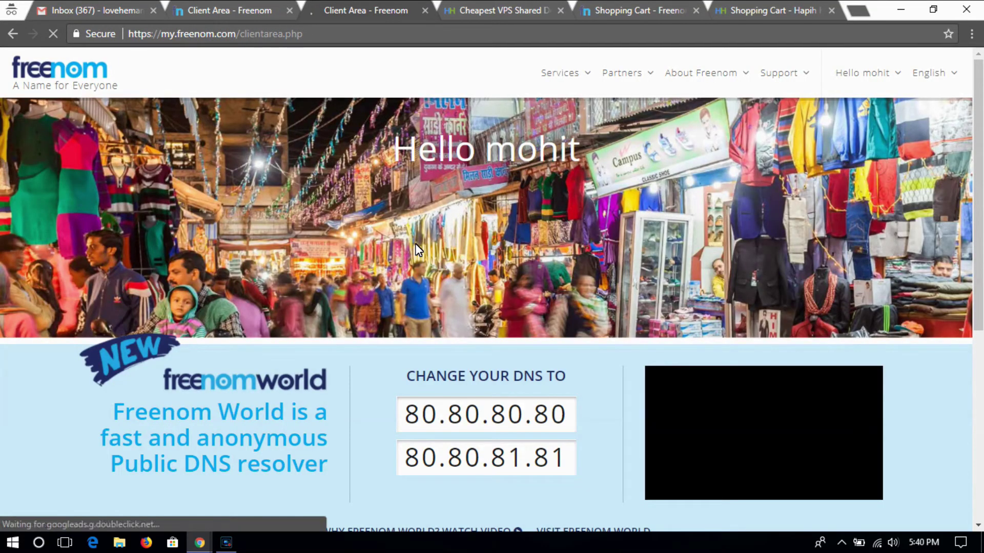
click(564, 75)
click(563, 151)
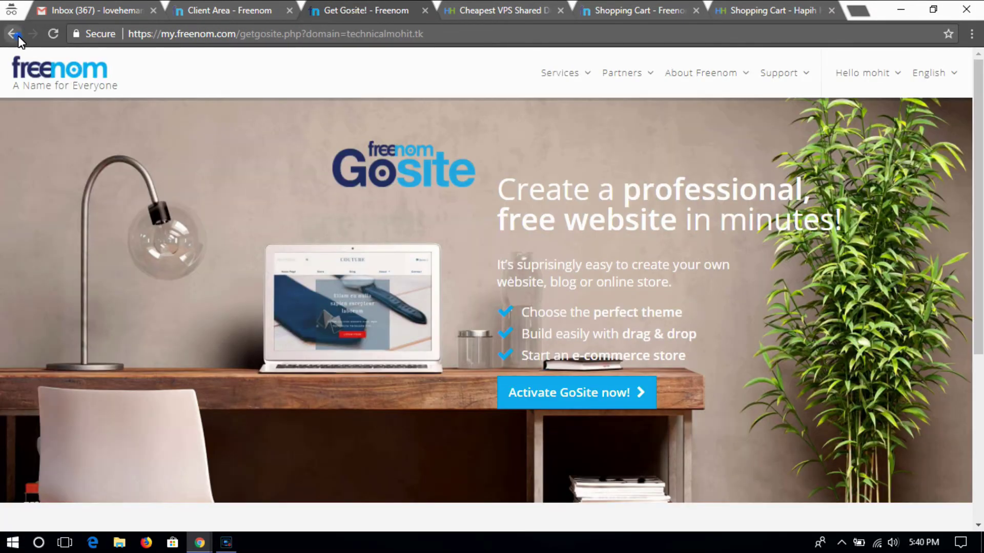
click(12, 33)
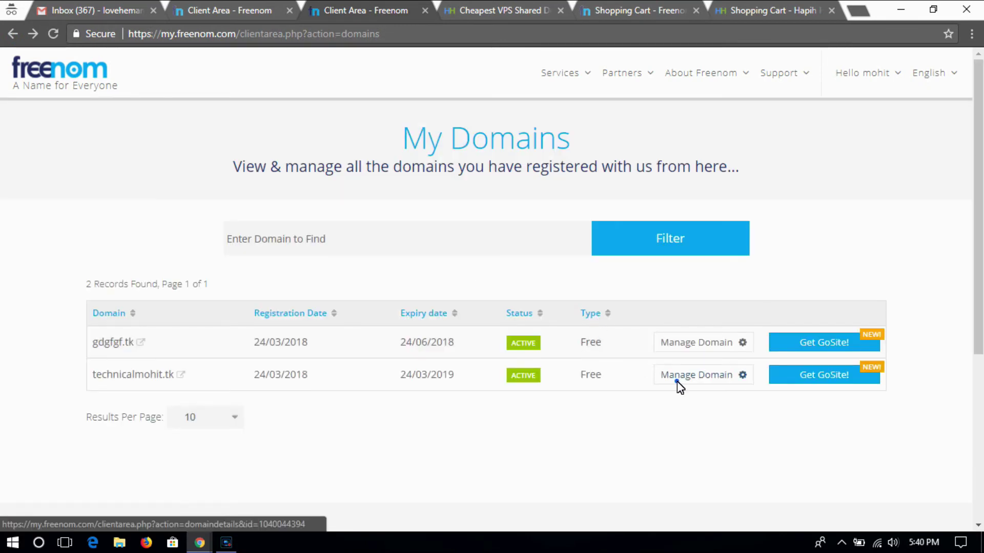
click(677, 380)
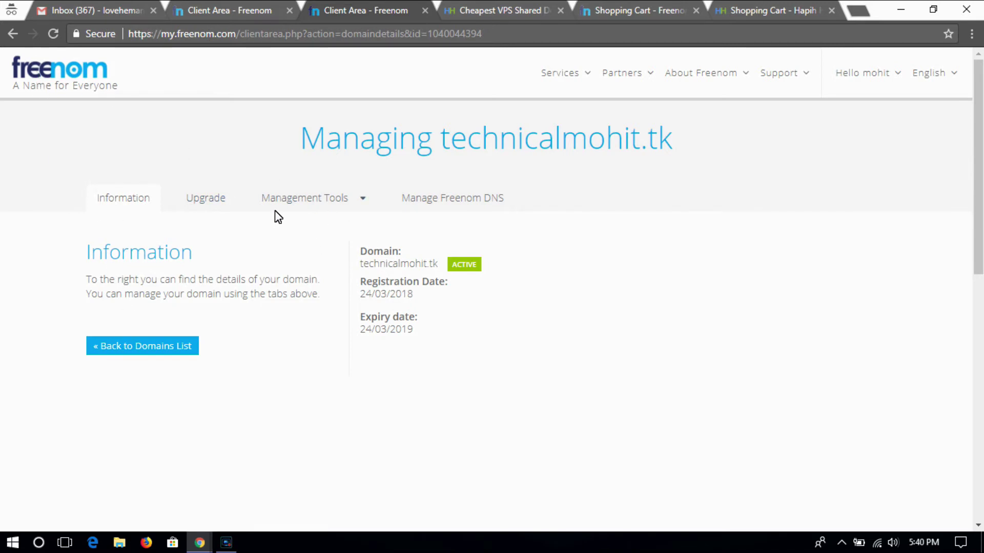
- Under Management Tools > Nameservers, select 'Use custom nameservers' for technicalmohit.tk
click(300, 200)
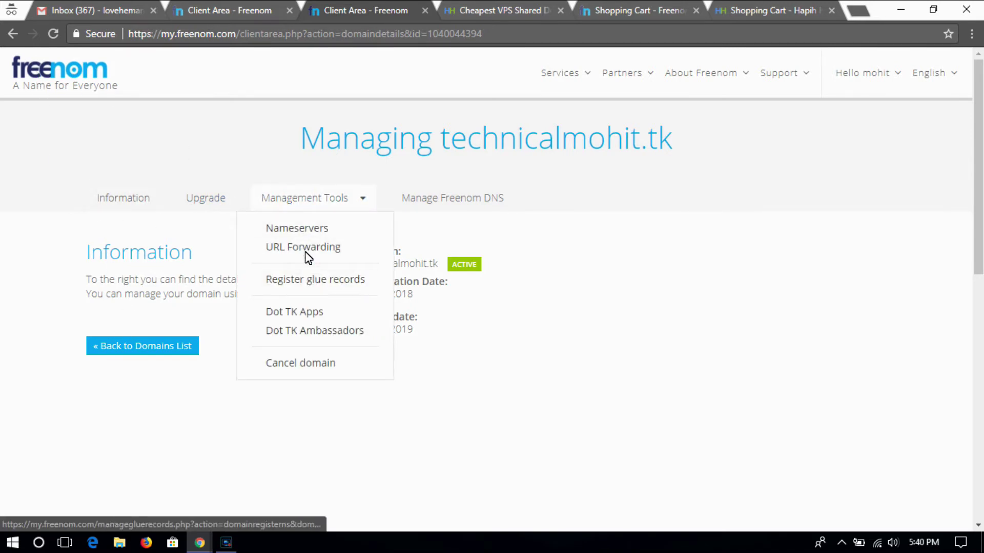
click(306, 230)
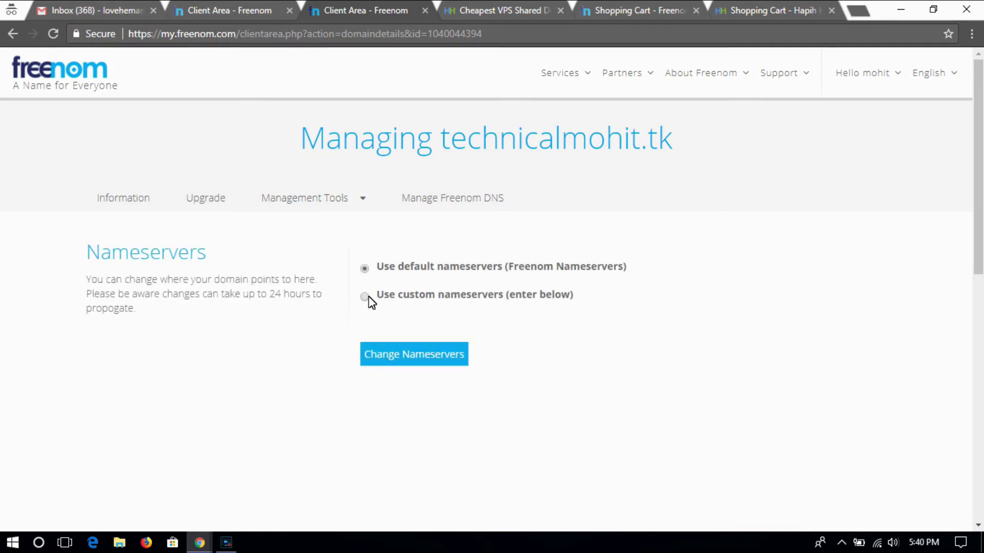
click(365, 297)
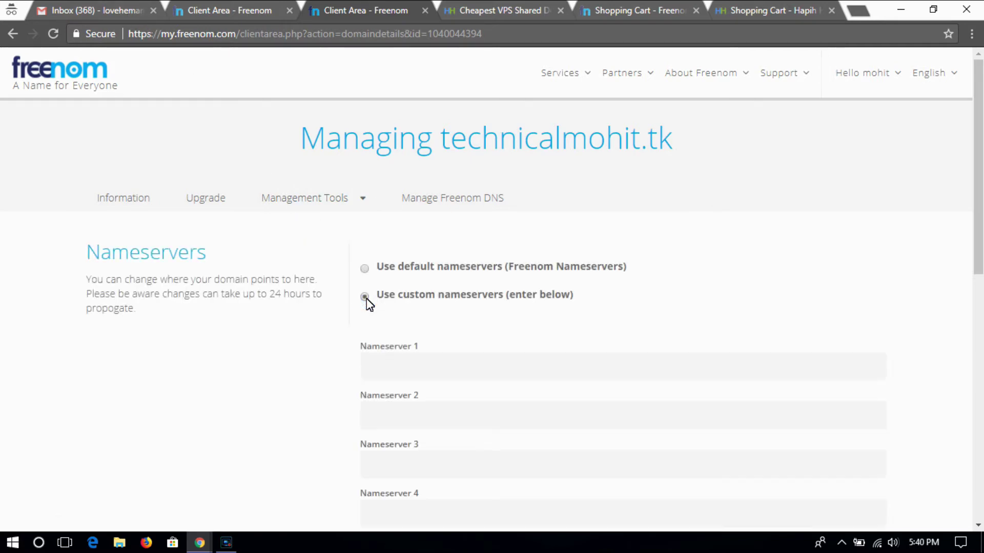
scroll(277, 184, down, 2)
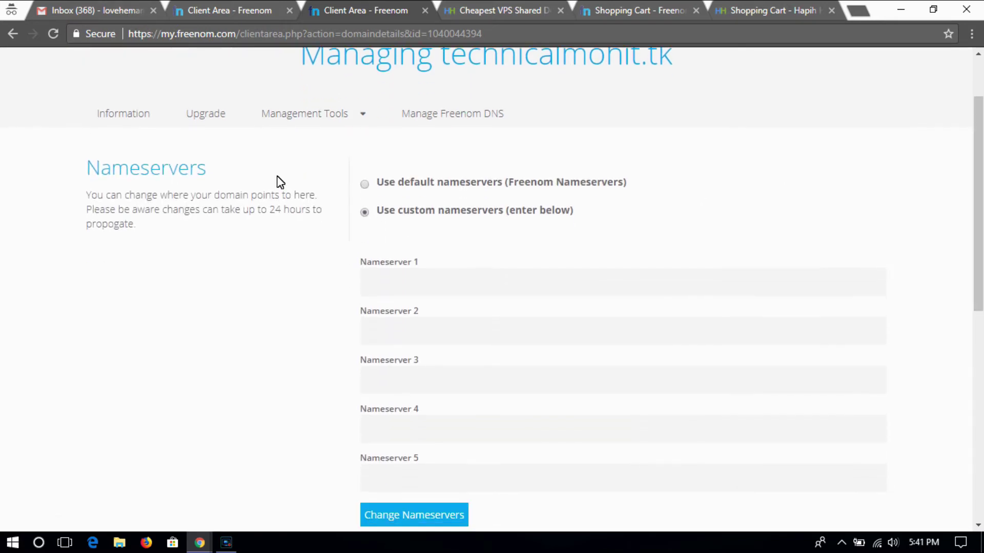
click(103, 11)
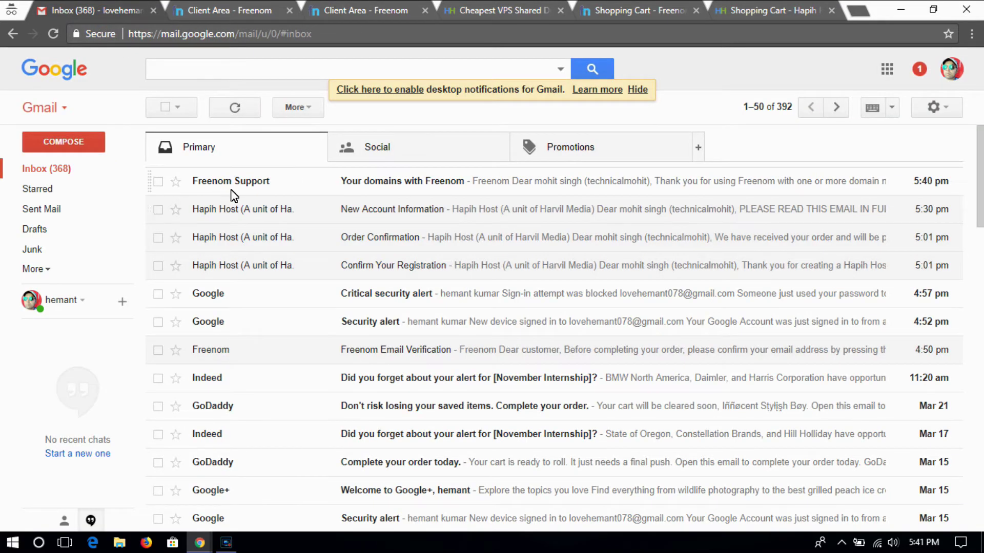
- Open the New Account Information email and copy nameserver ns1.hapihhost.in
click(373, 221)
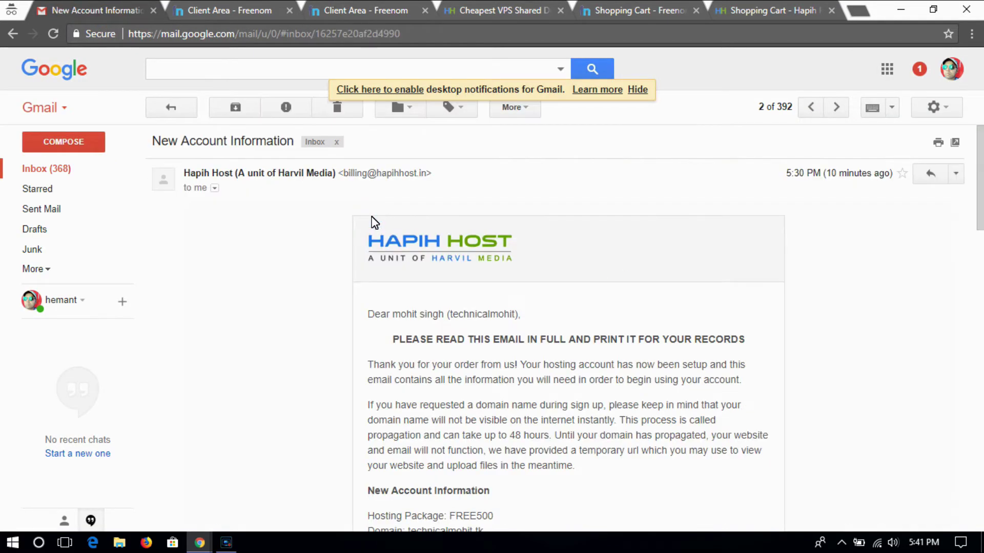
drag(976, 174, 981, 305)
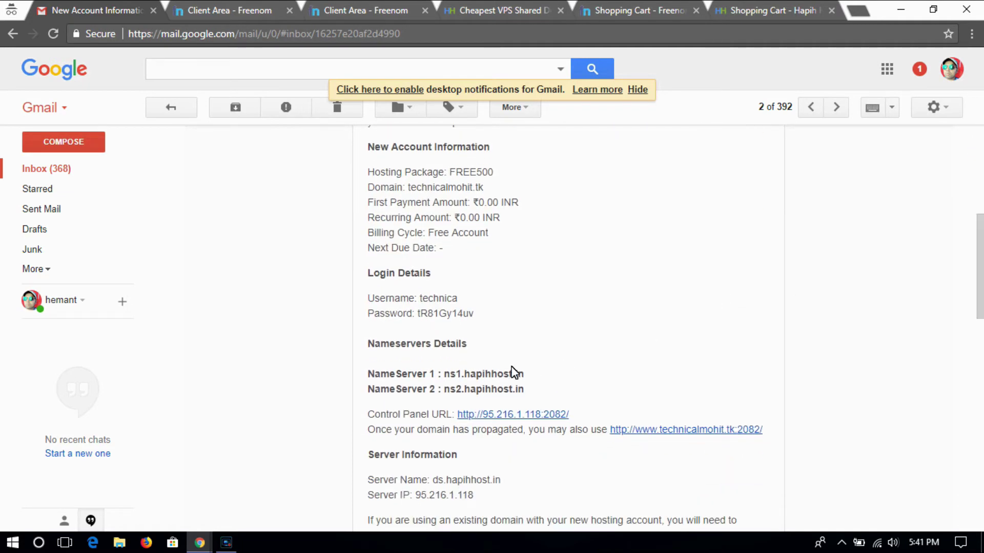
drag(441, 374, 528, 376)
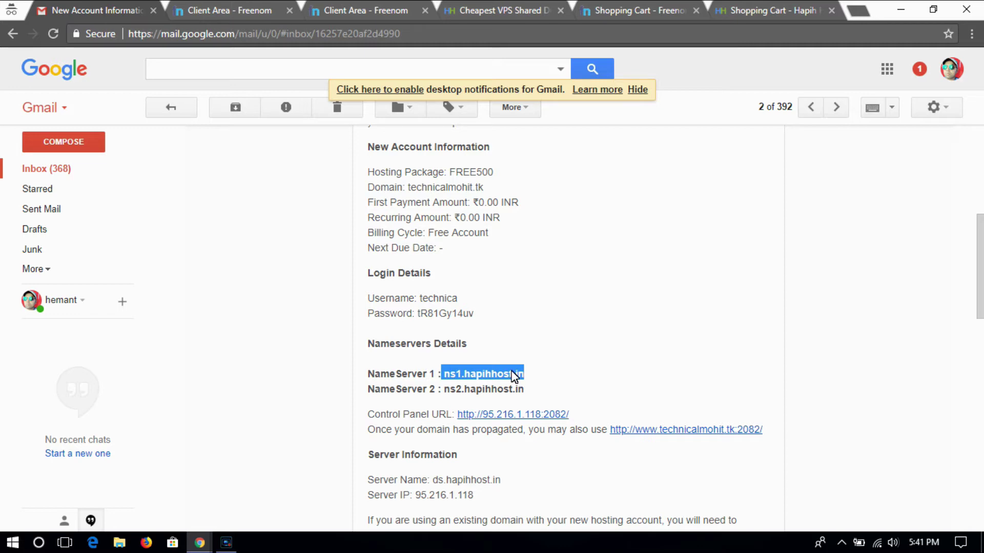
right_click(511, 377)
click(533, 384)
key(ctrl+3)
- Set technicalmohit.tk's nameservers to ns1.hapihhost.in and ns2.hapihhost.in and save
click(389, 281)
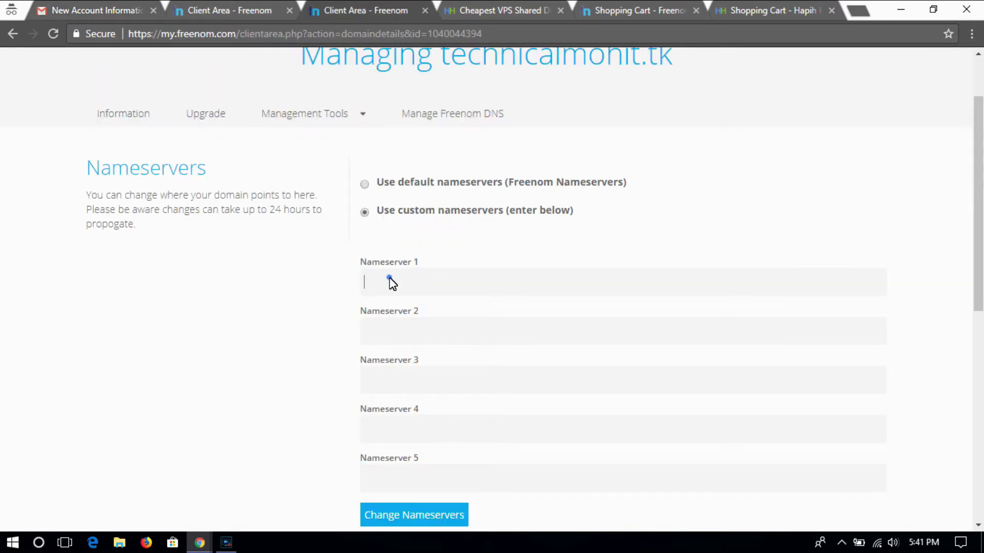
key(ctrl+v)
click(387, 331)
key(ctrl+v)
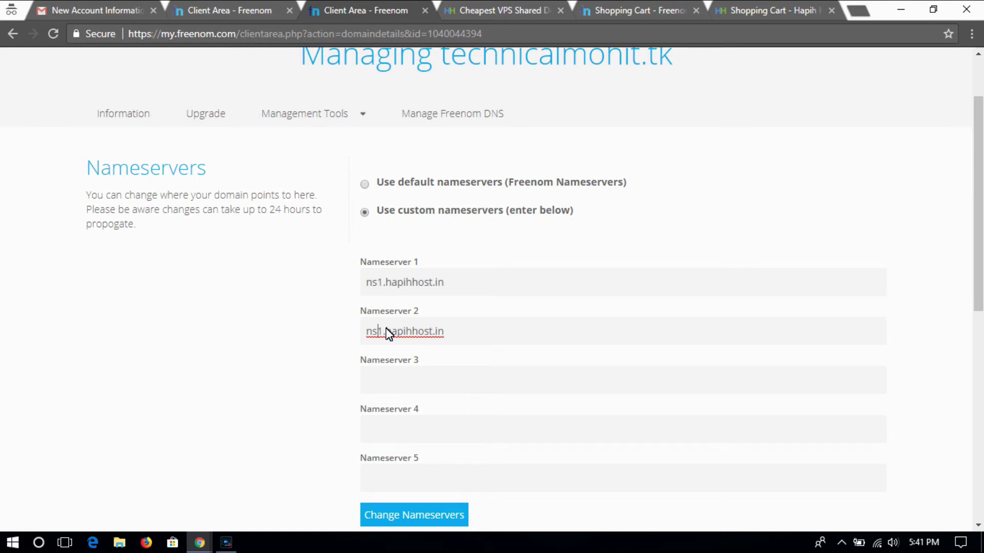
key(BackSpace)
text(2)
scroll(846, 302, down, 2)
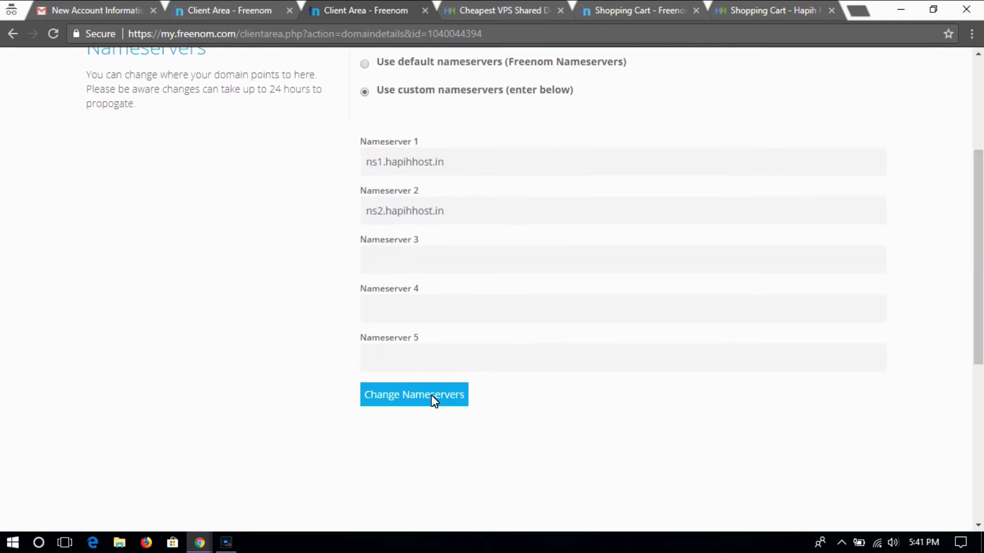
click(433, 405)
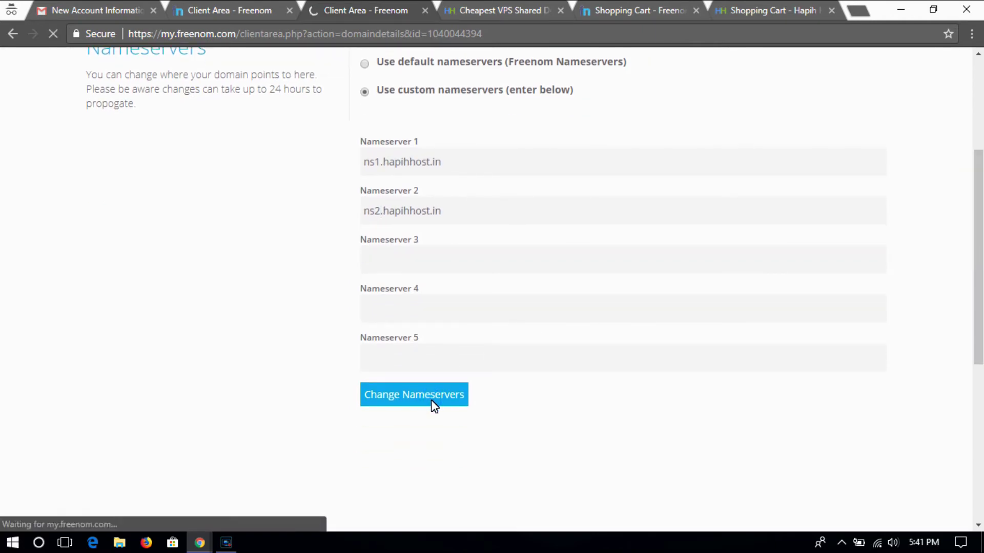
click(97, 11)
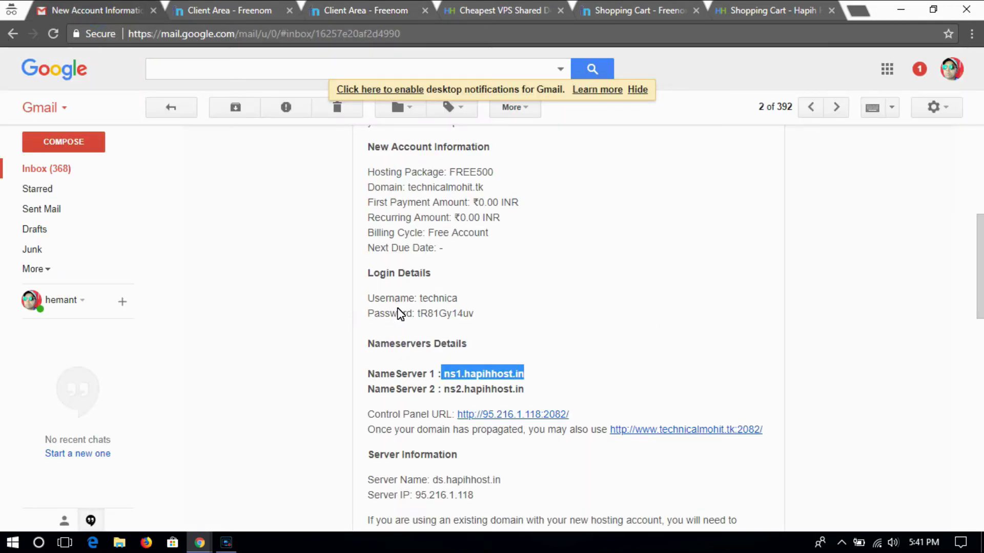
- Follow the email's Control Panel link past the security warning and log in with the saved username
click(481, 413)
click(428, 325)
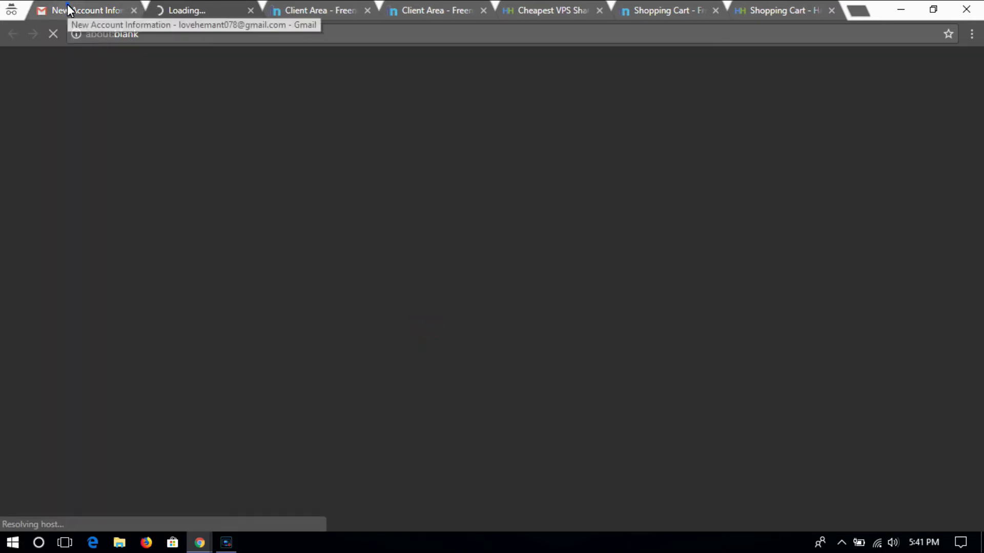
click(67, 4)
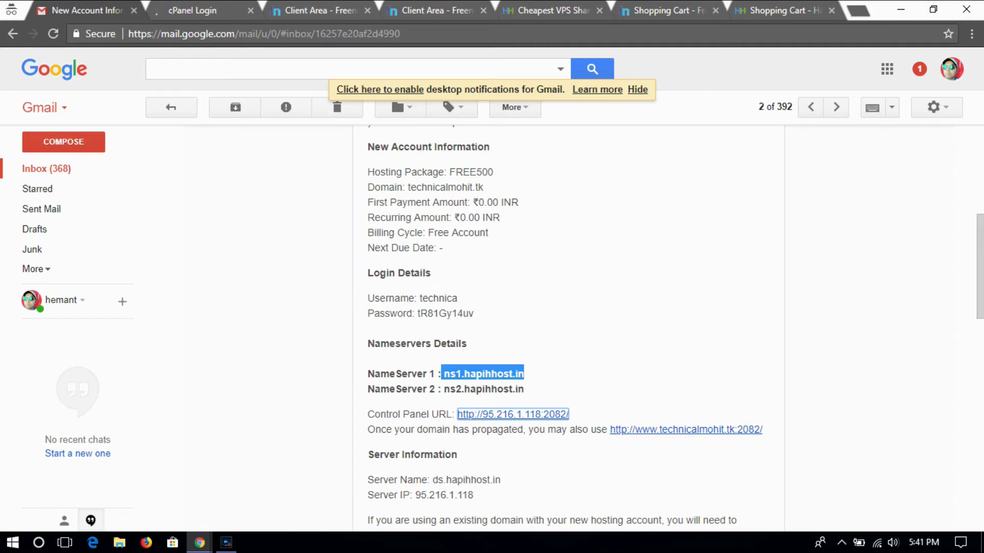
click(202, 12)
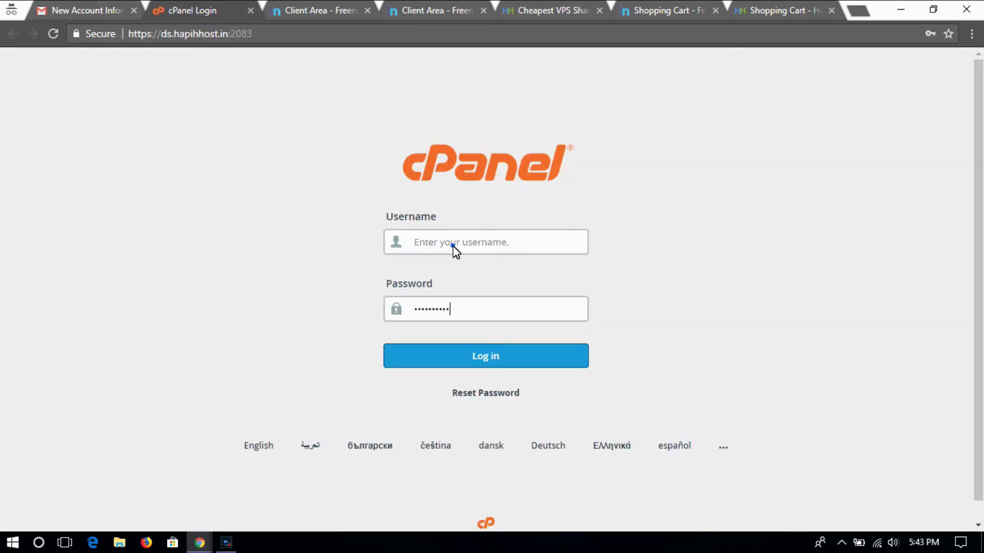
click(453, 246)
click(454, 260)
click(473, 352)
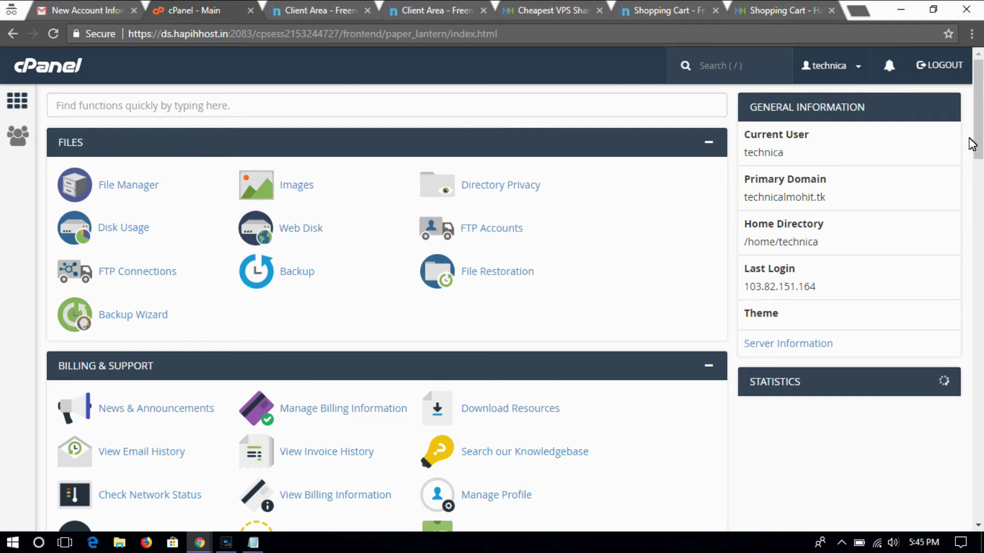
- Go to Applications > WordPress Manager and manage the technicalmohit.tk installation
scroll(972, 144, down, 7)
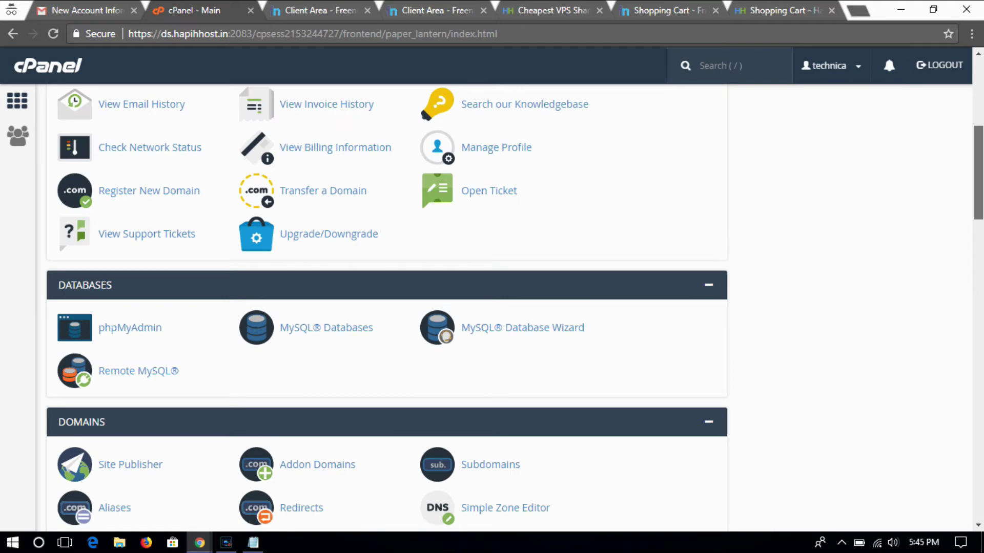
scroll(981, 274, down, 9)
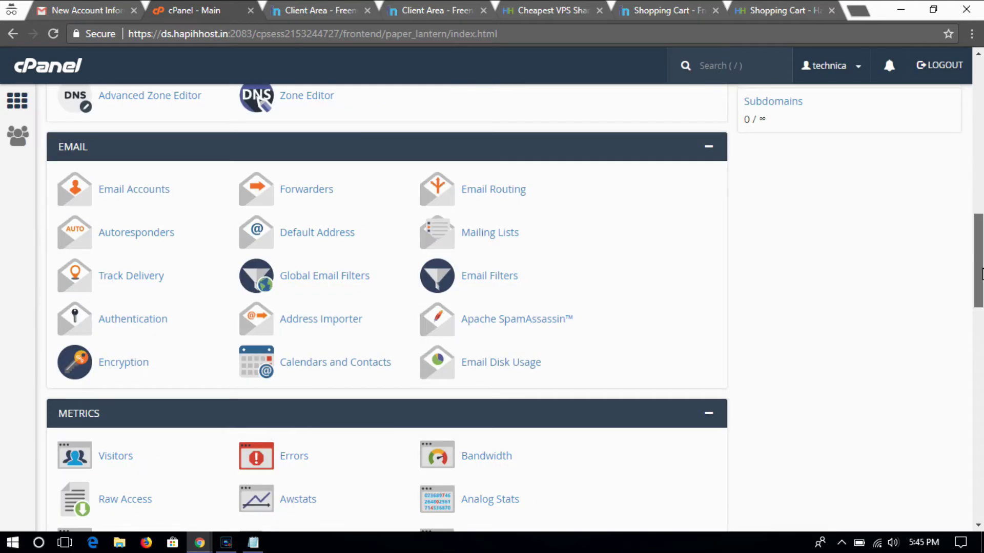
scroll(981, 274, down, 12)
scroll(387, 308, down, 10)
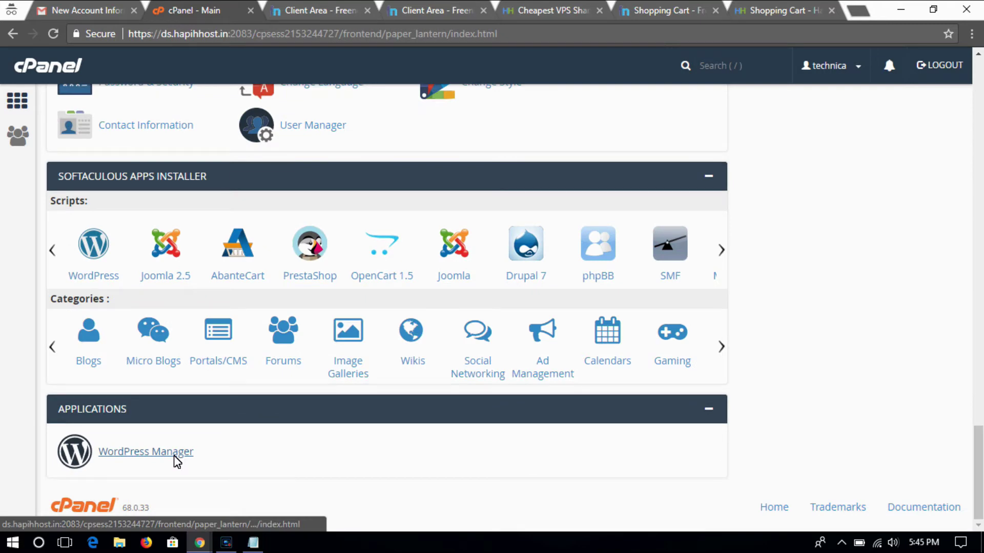
click(176, 455)
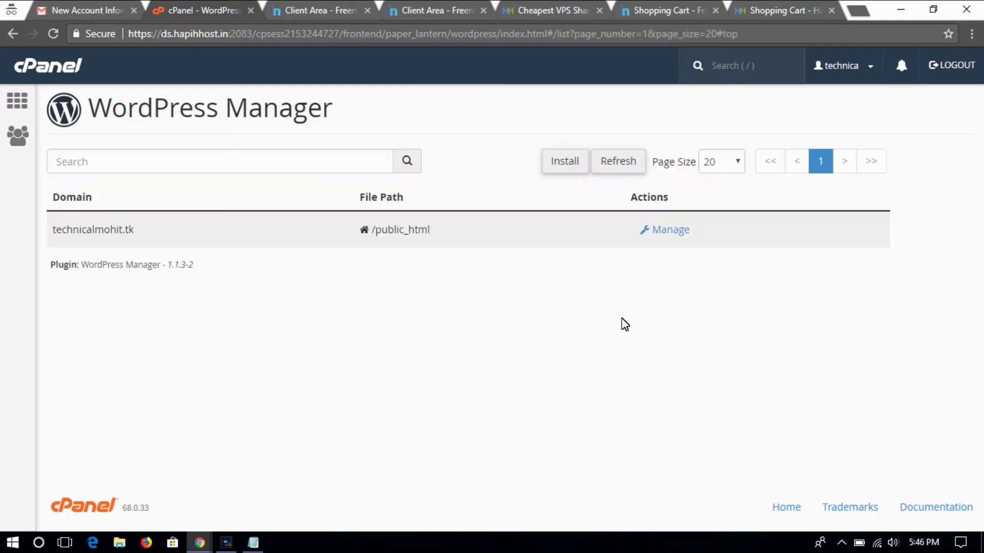
click(666, 228)
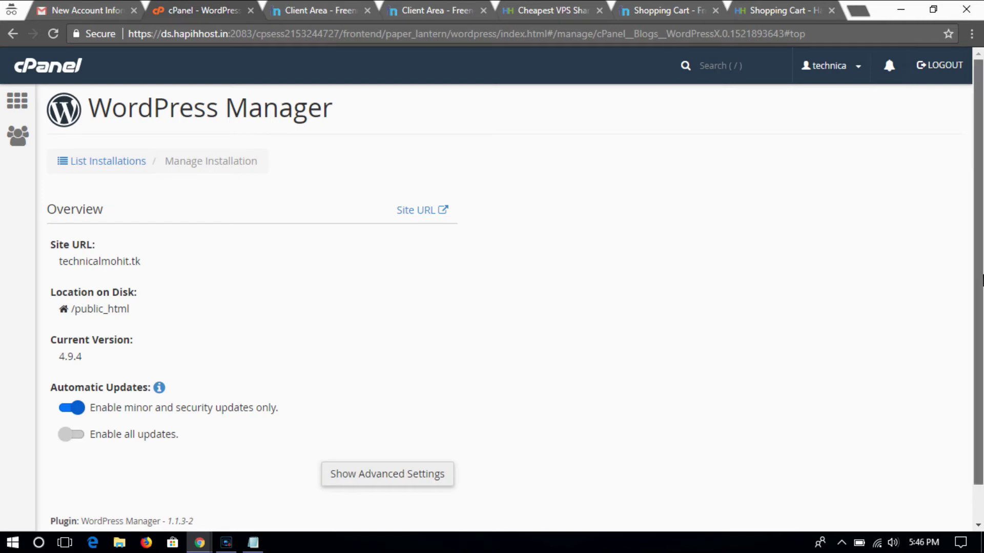
- Show the installation's advanced settings and open its Administration URL
scroll(978, 271, down, 1)
click(402, 433)
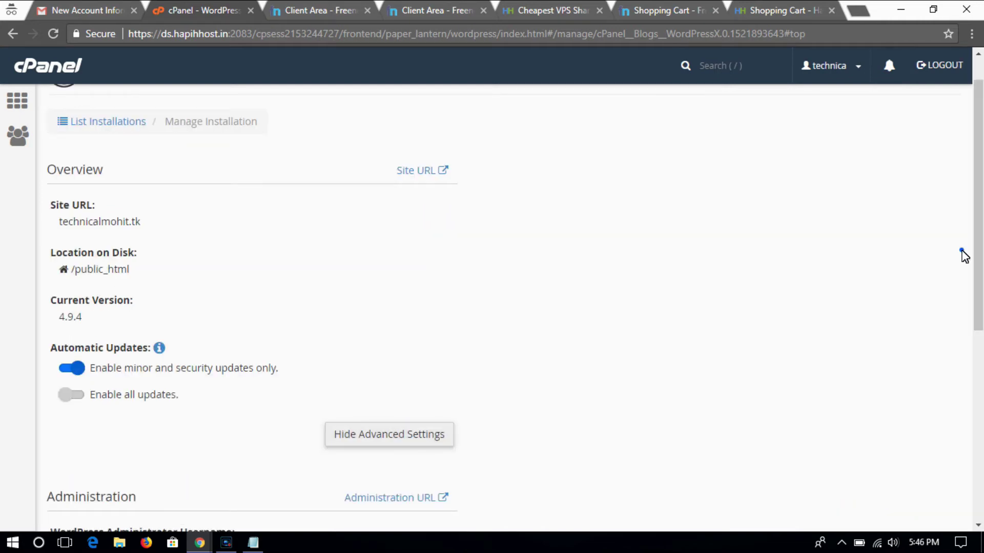
scroll(978, 304, down, 3)
scroll(975, 309, down, 1)
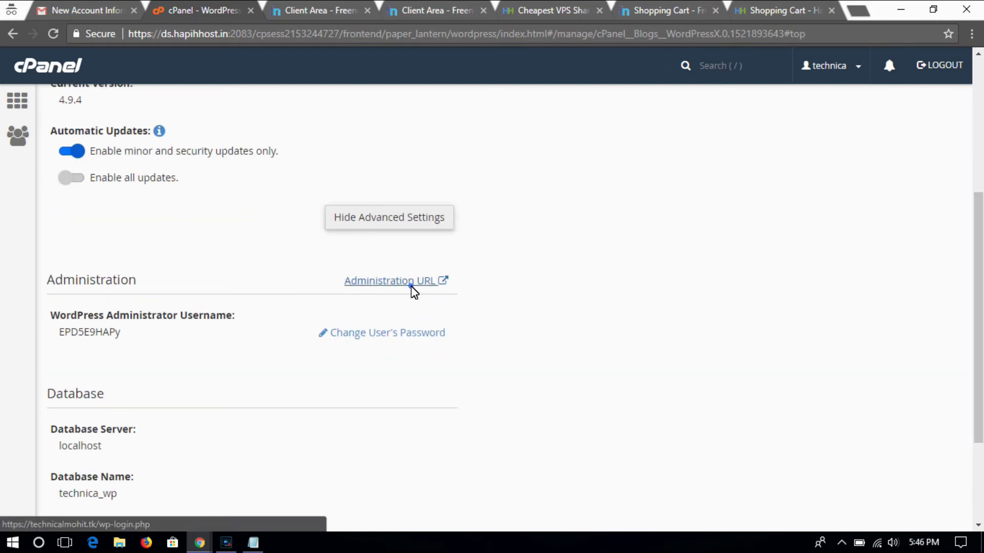
click(411, 286)
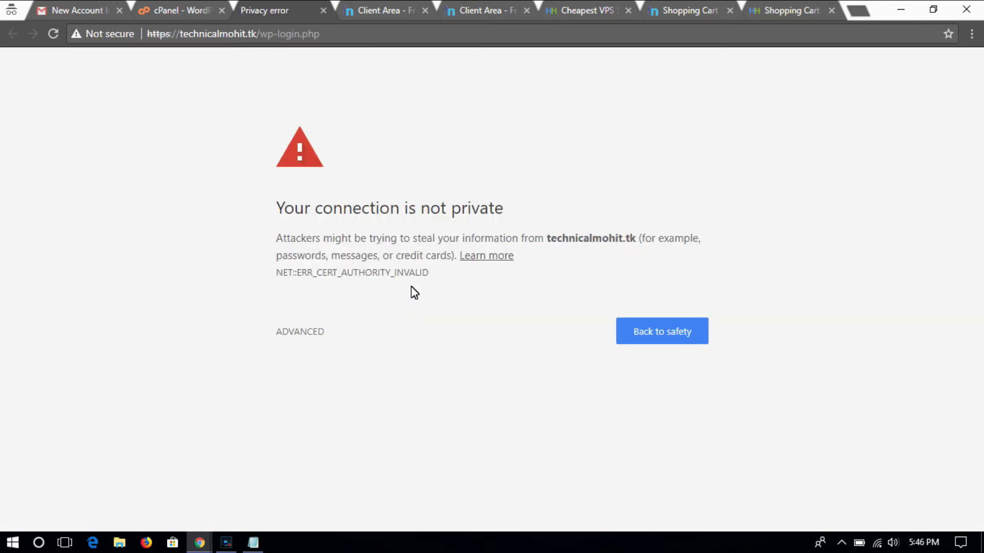
- Proceed to technicalmohit.tk (unsafe) and log in to WordPress admin with the saved credentials
click(317, 332)
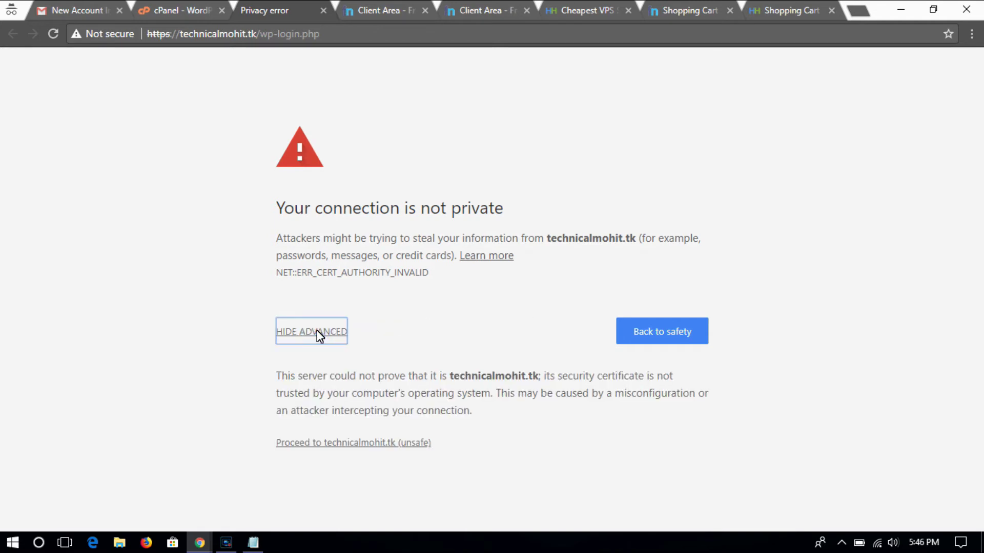
click(398, 446)
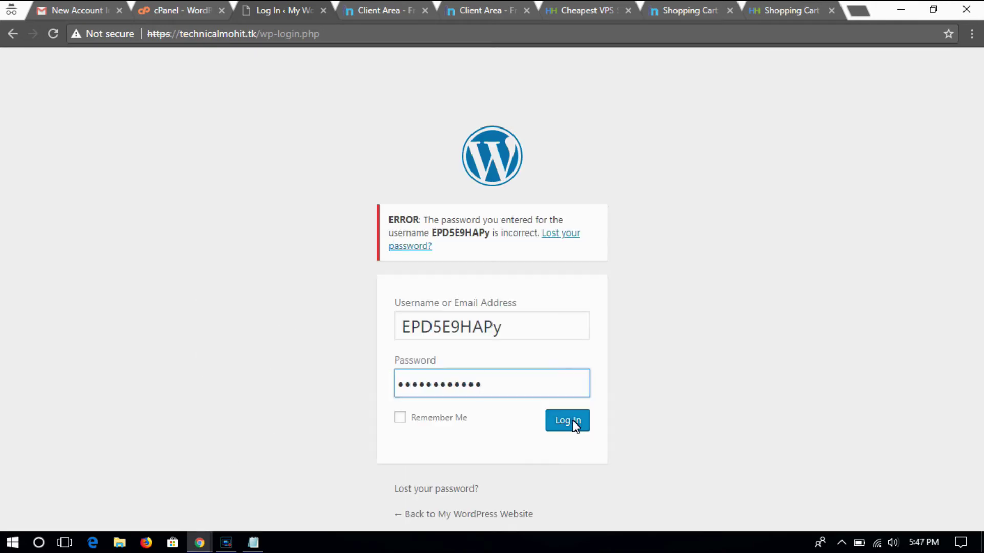
click(573, 420)
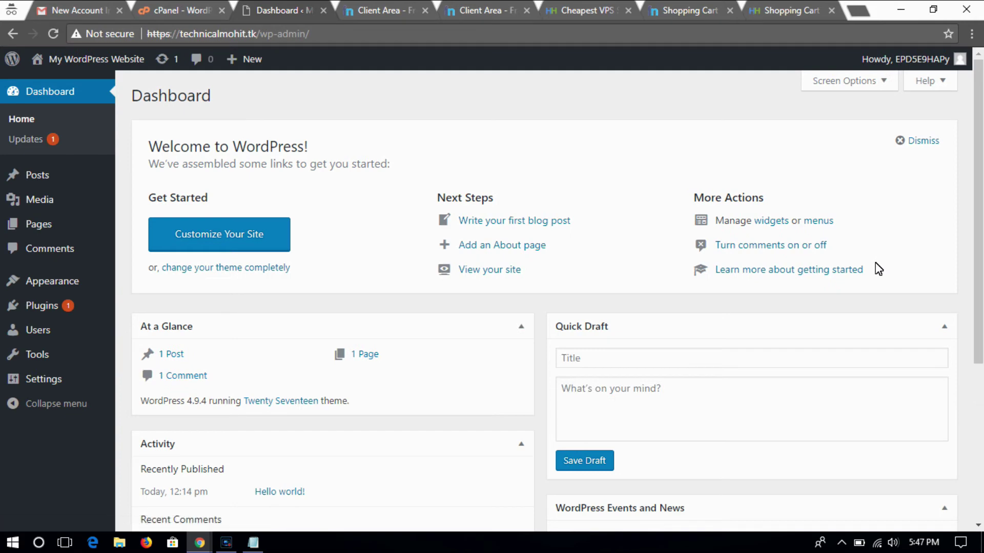
- Briefly open Customize Your Site, return to the Dashboard, then go to Appearance > Themes
scroll(557, 300, down, 5)
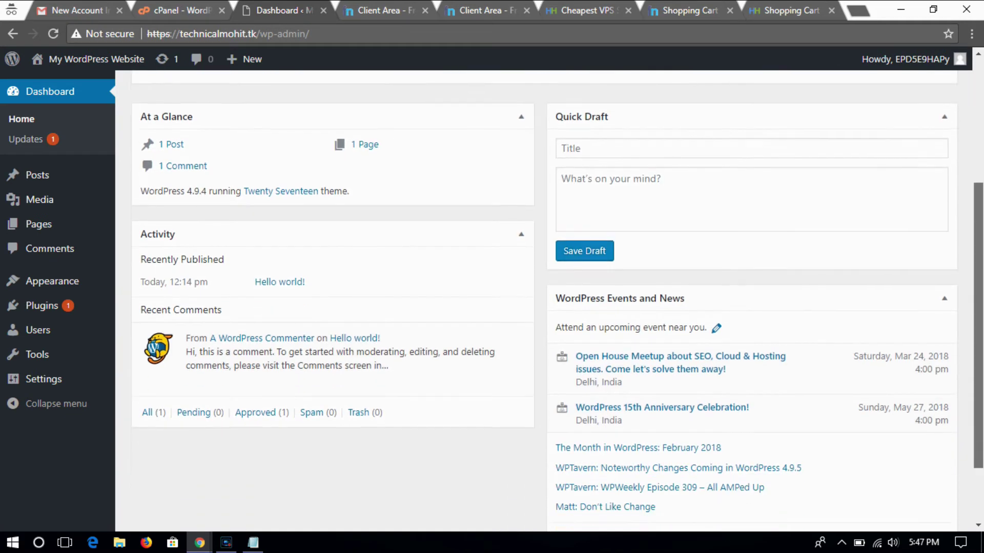
scroll(558, 300, up, 3)
scroll(558, 300, down, 4)
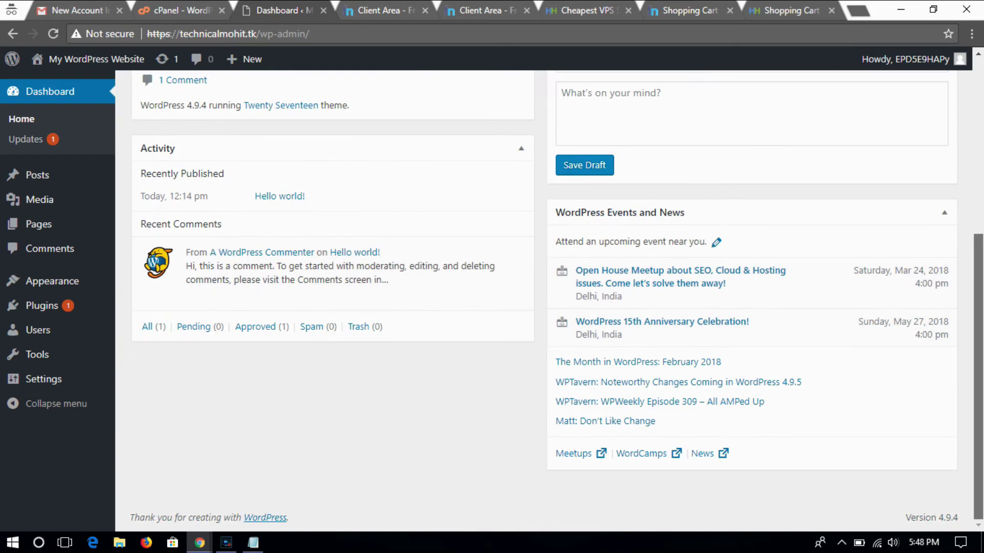
drag(981, 397, 981, 195)
click(246, 237)
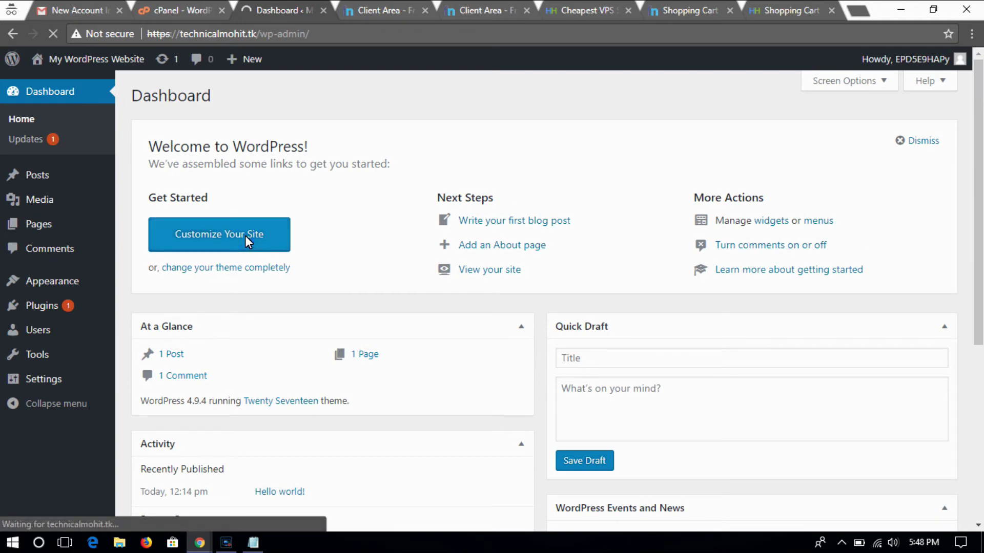
key(alt+Left)
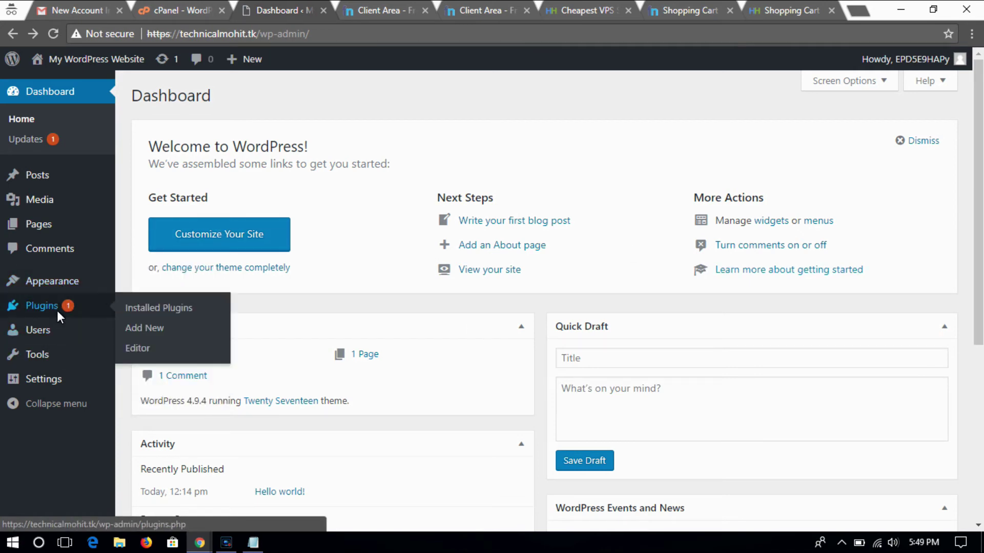
mouse_move(58, 291)
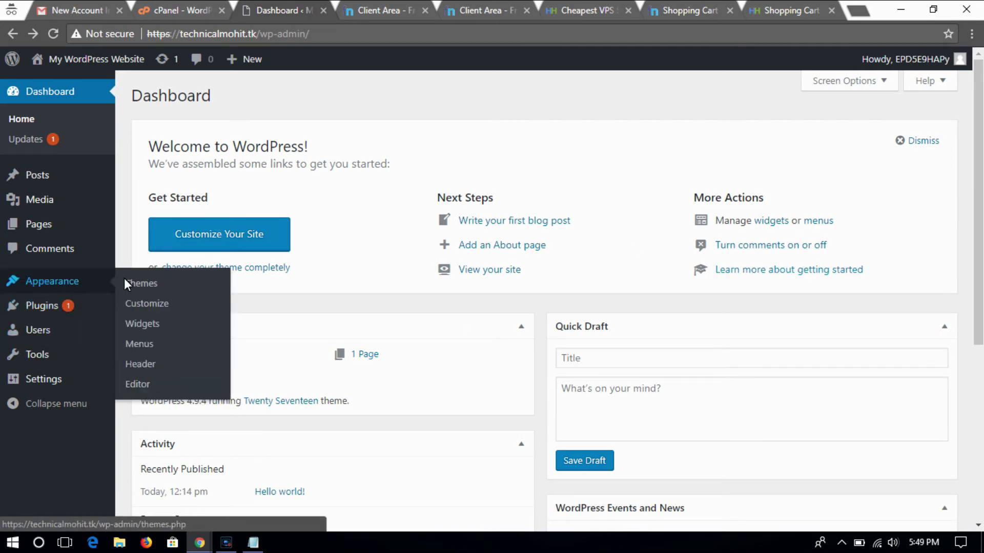
click(141, 283)
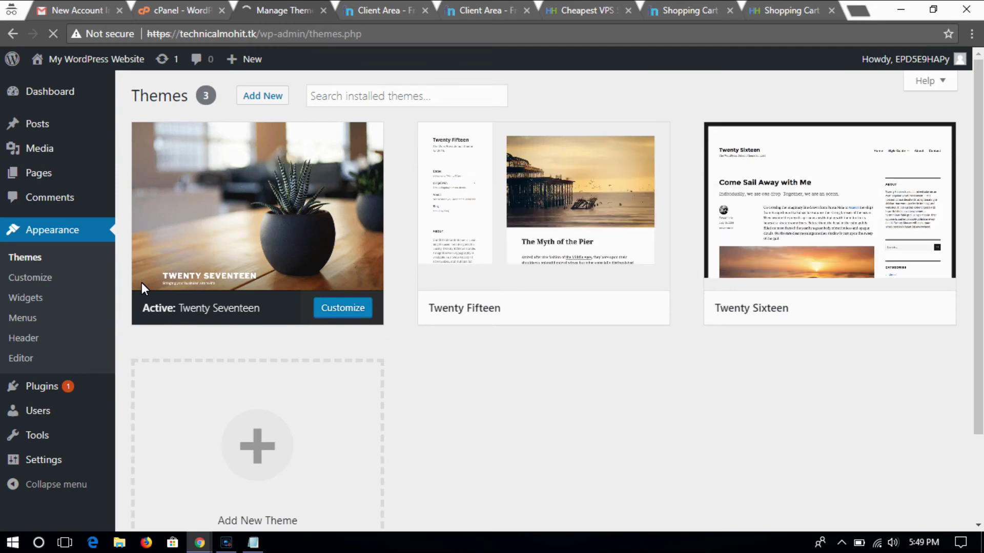
- Add, install and activate the Marvel theme, then return to the Hapih Host tab
click(263, 96)
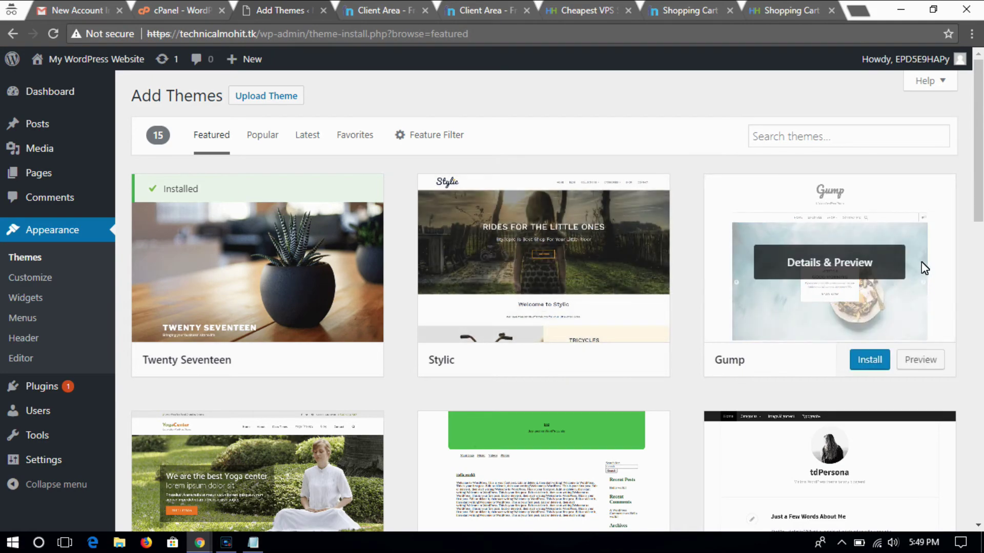
drag(979, 190, 979, 296)
scroll(557, 330, down, 1)
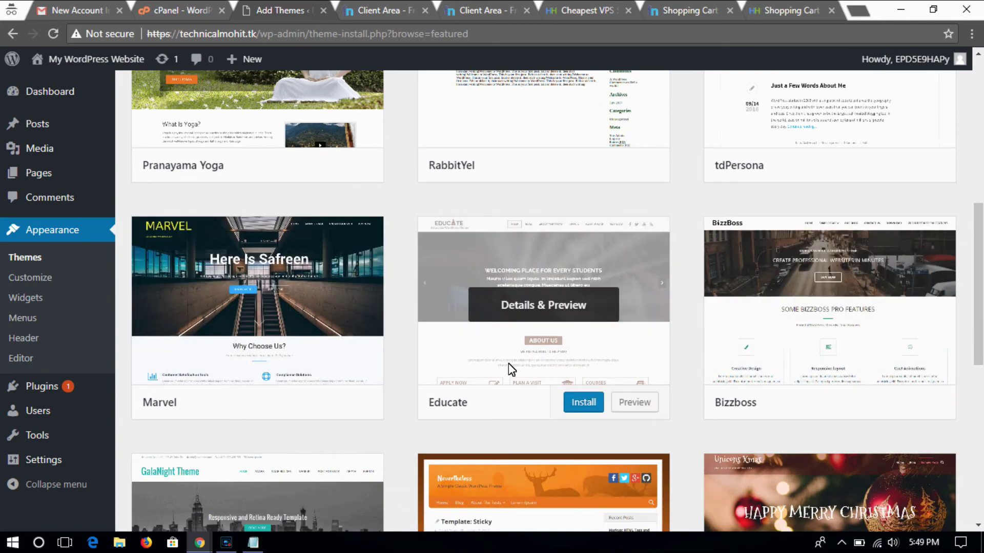
click(291, 404)
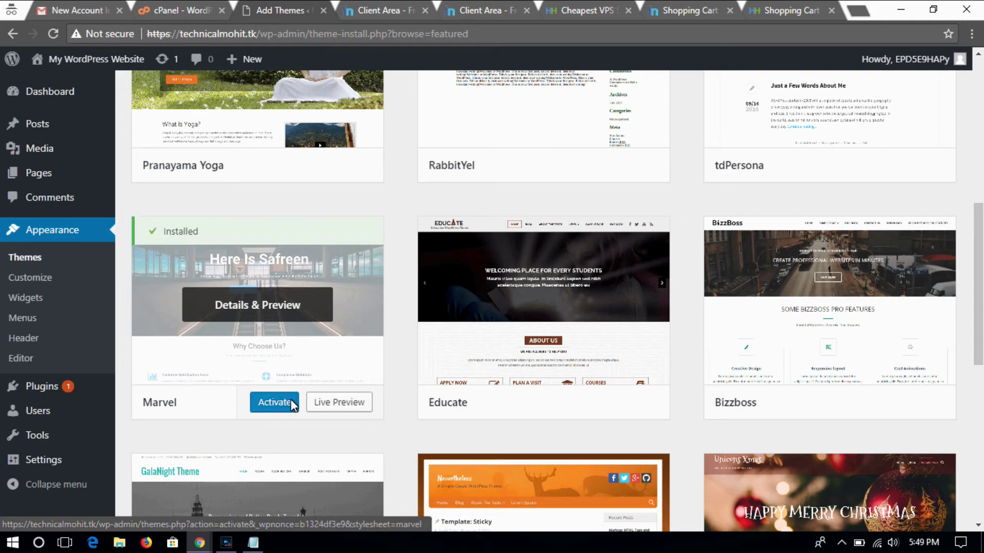
click(280, 402)
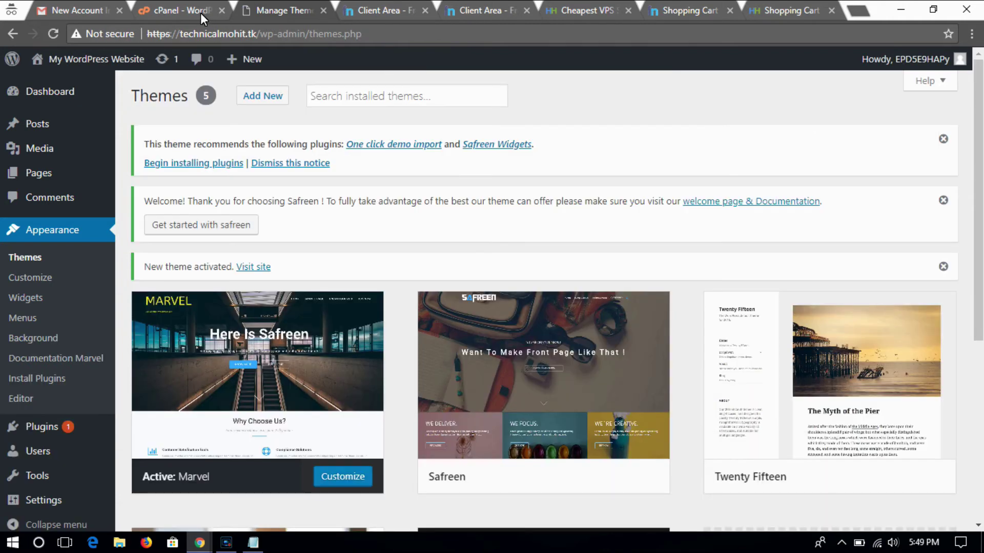
click(576, 4)
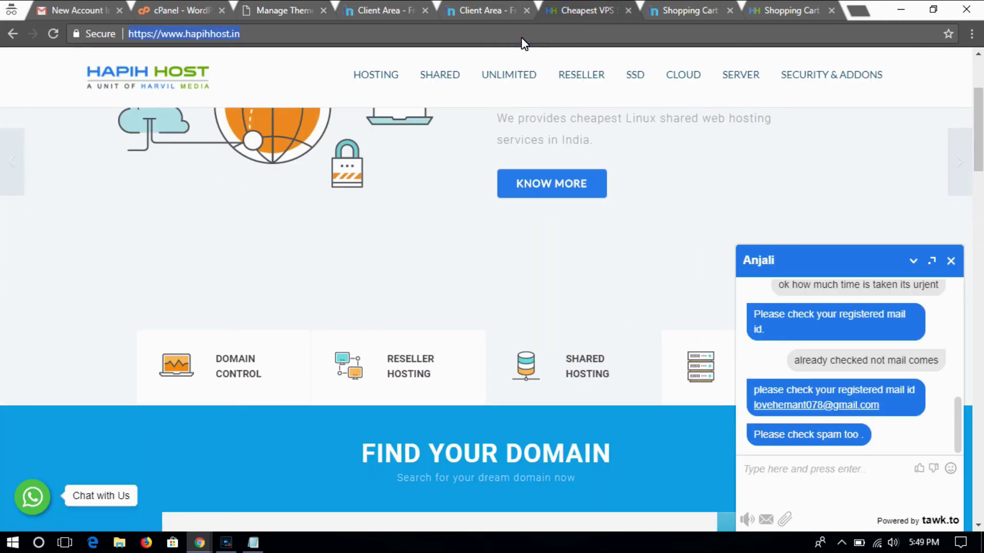
- Enter technicalmohit.tk in the address bar to load the live site
text(mohit)
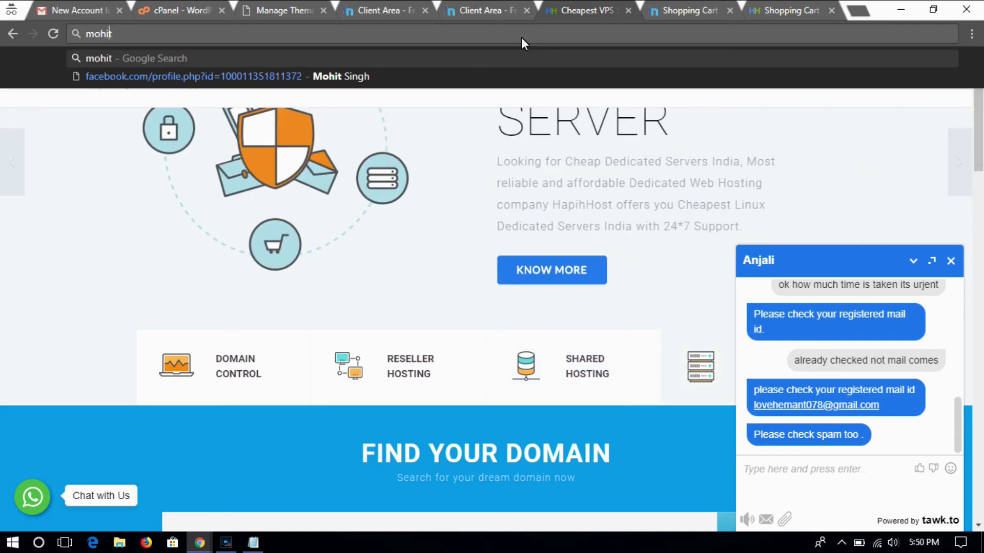
key(Home)
text(technica)
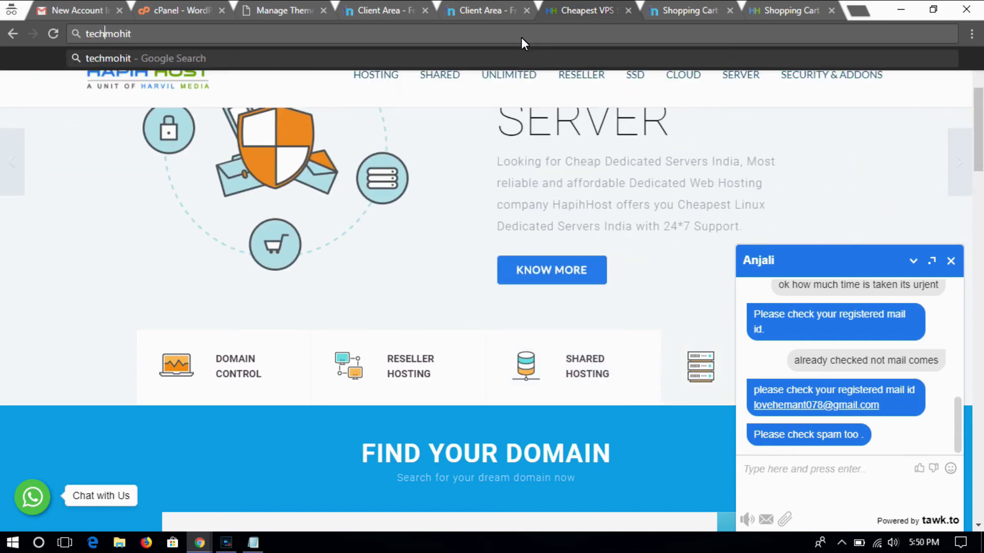
text(l)
key(End)
text(.tk)
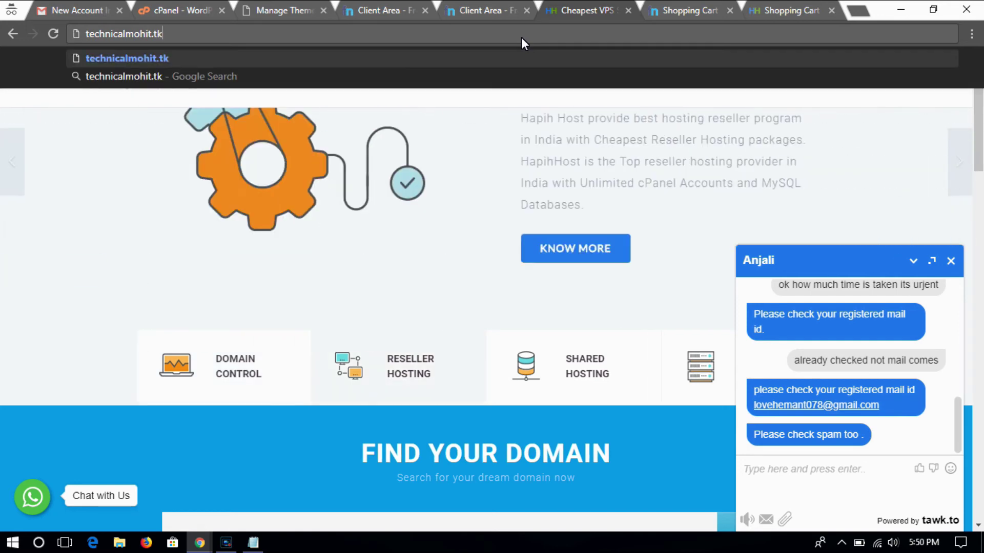
key(Return)
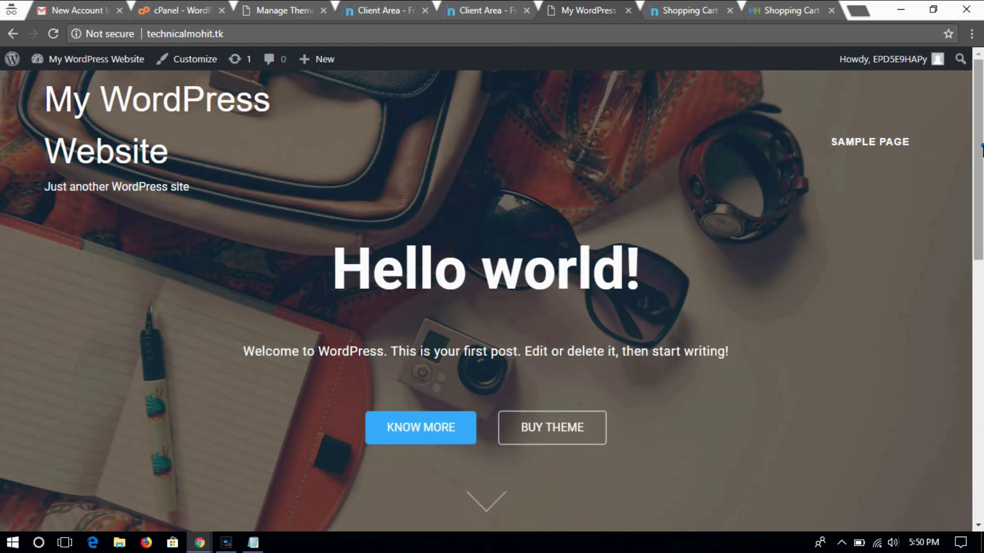
scroll(794, 196, down, 1)
scroll(492, 297, down, 8)
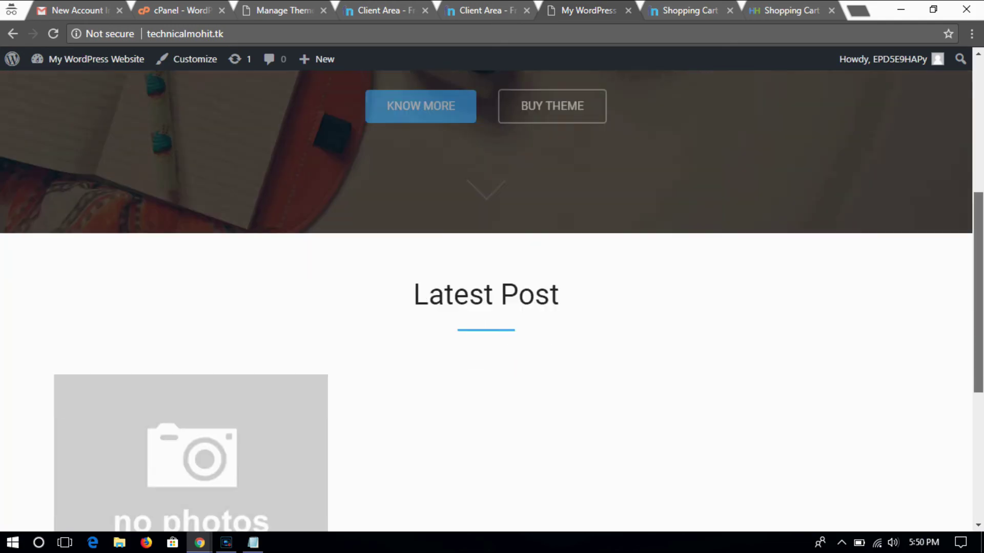
scroll(491, 297, down, 3)
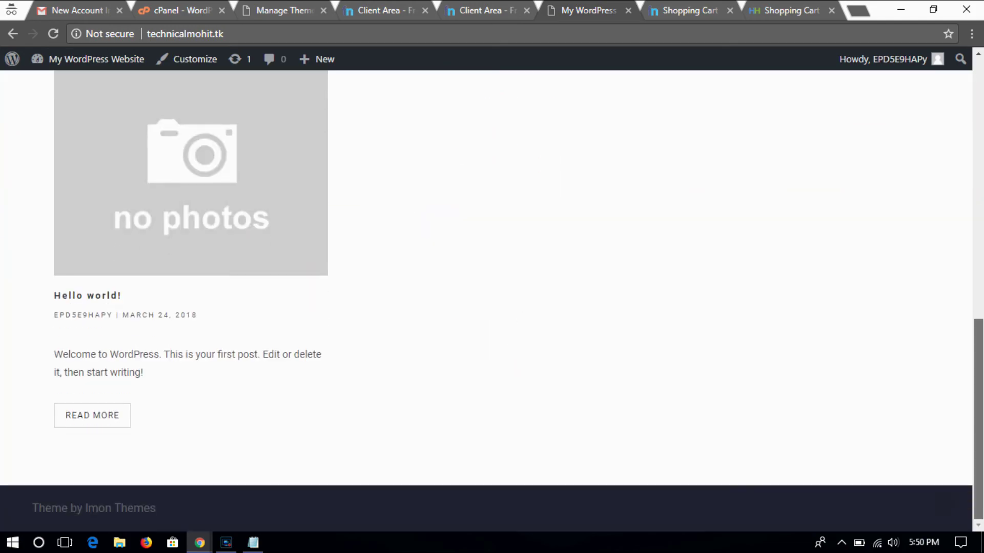
scroll(491, 297, up, 12)
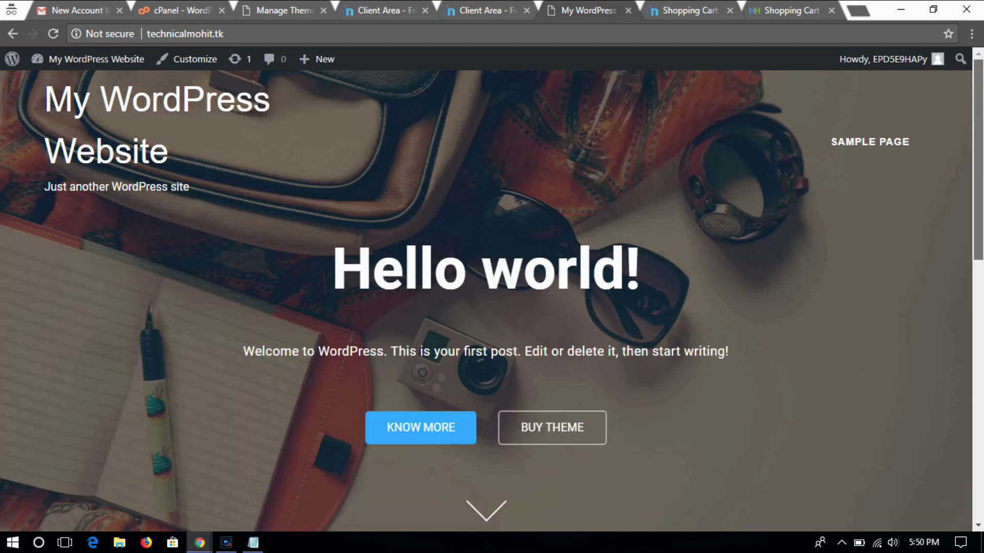